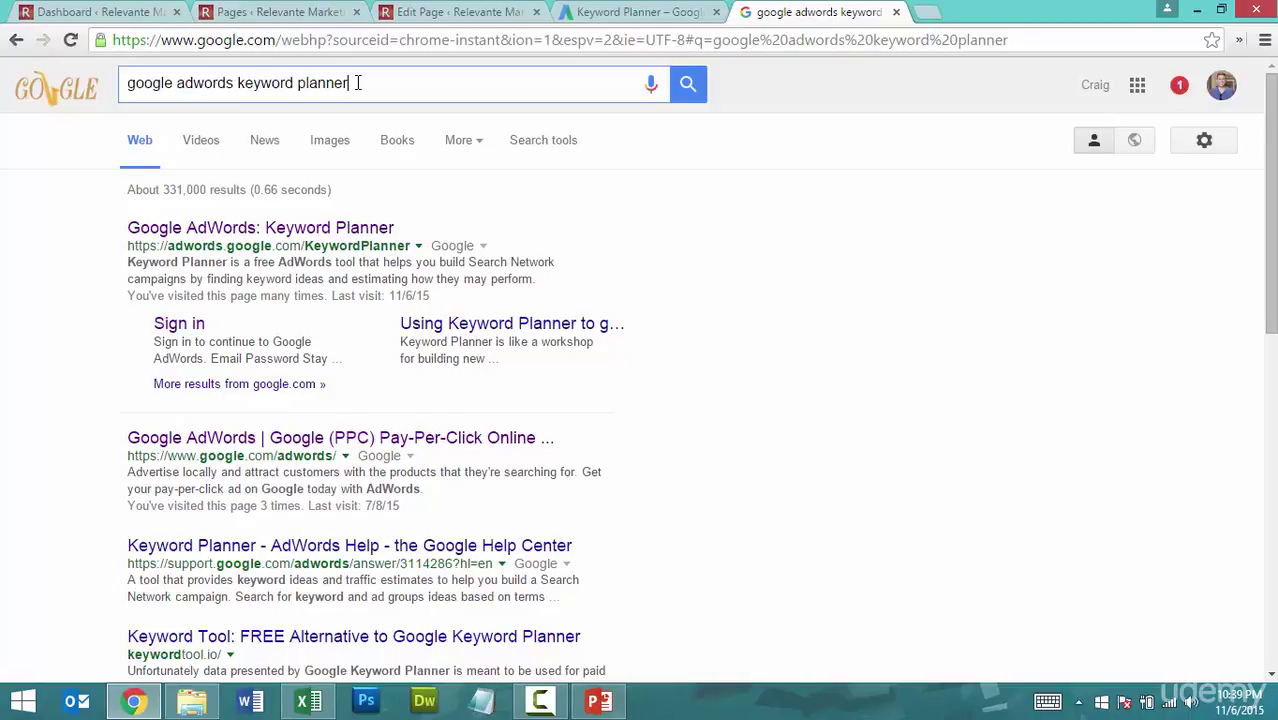
Open the Google AdWords Keyword Planner and expand the search for new keywords using a phrase, website or category.
left_click(342, 229)
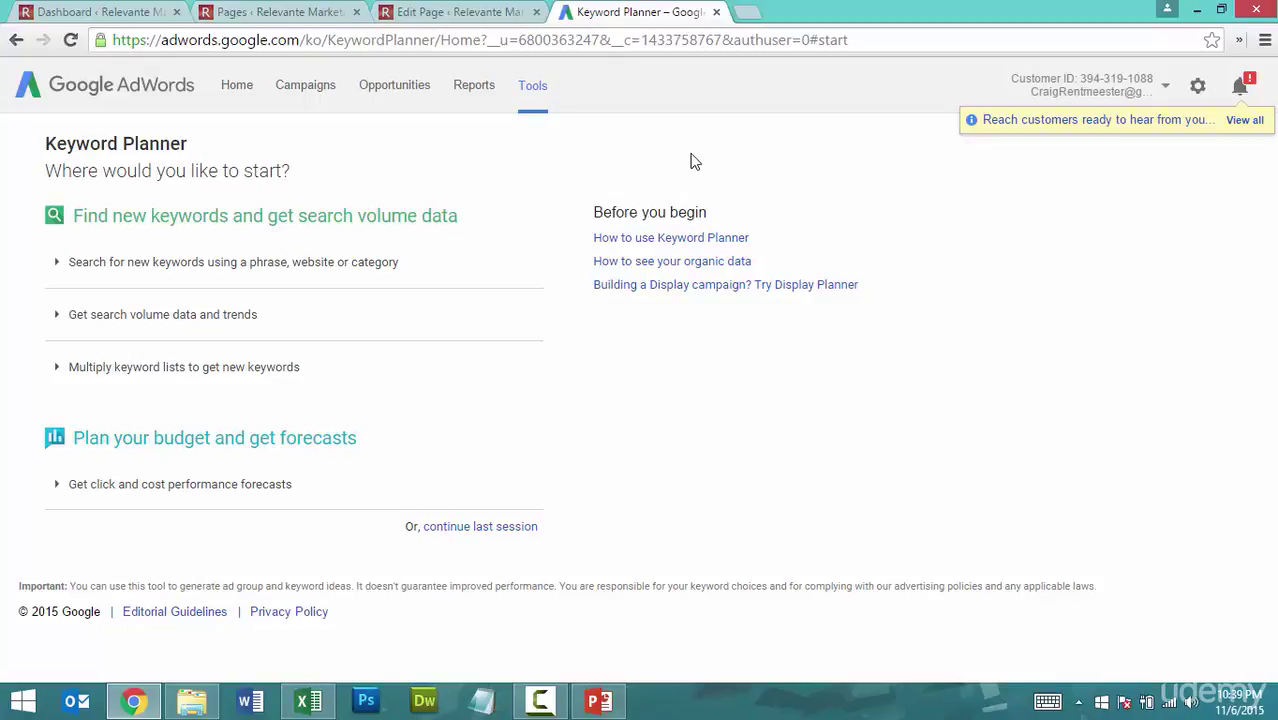
left_click(362, 284)
Enter the product or service phrases "Wordpress training", "WordPress courses", "WordPress Class" and "Learn WordPress", each on its own line.
left_click(339, 356)
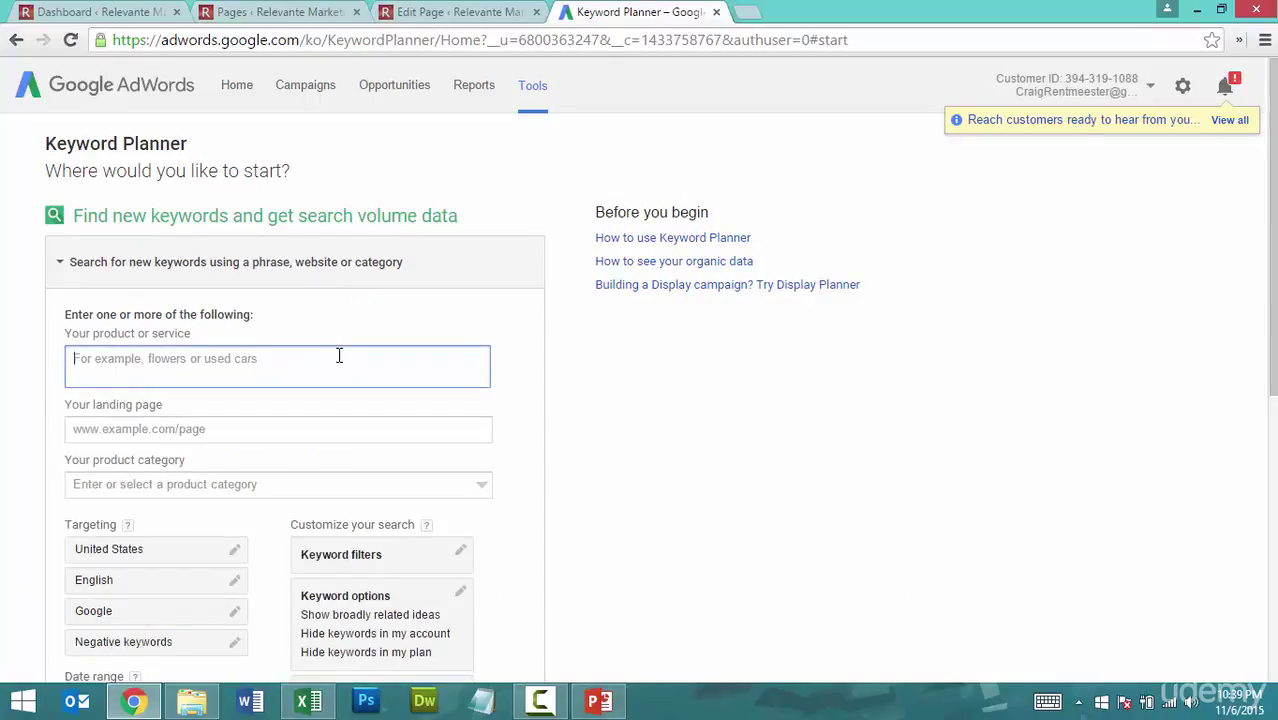
type("Wordpres")
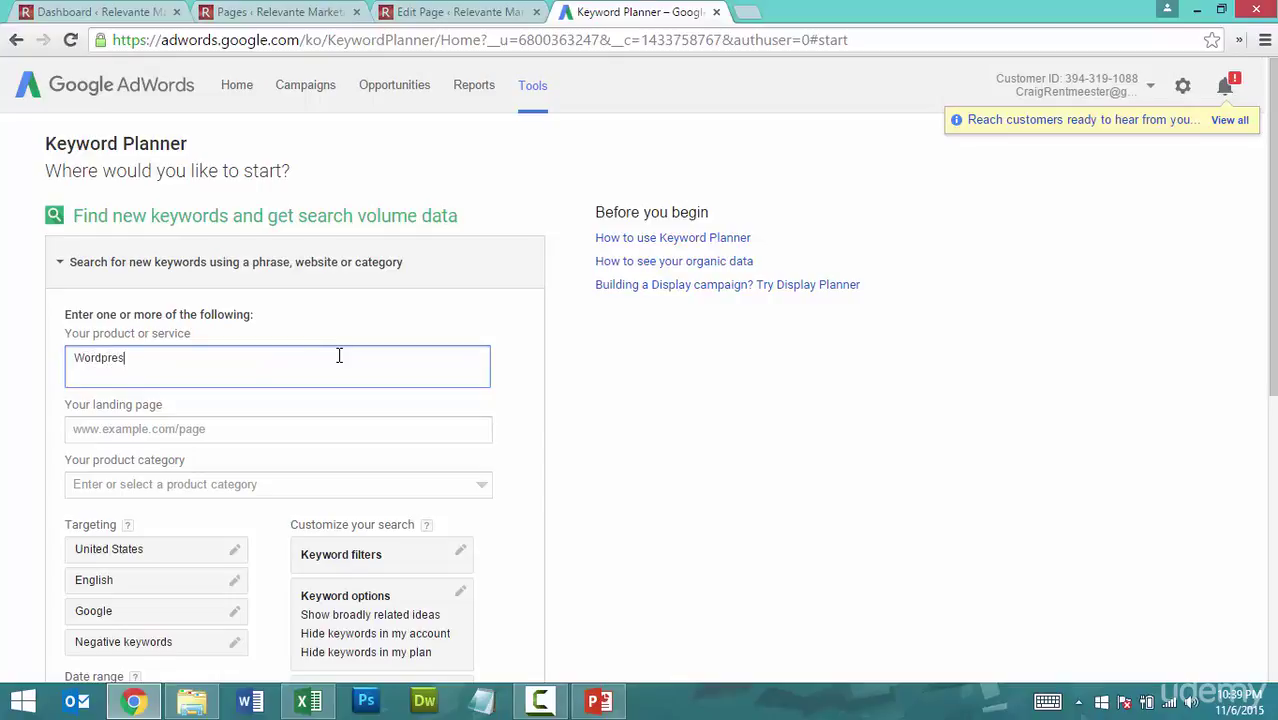
type("s training")
key("Return")
type("WordPress")
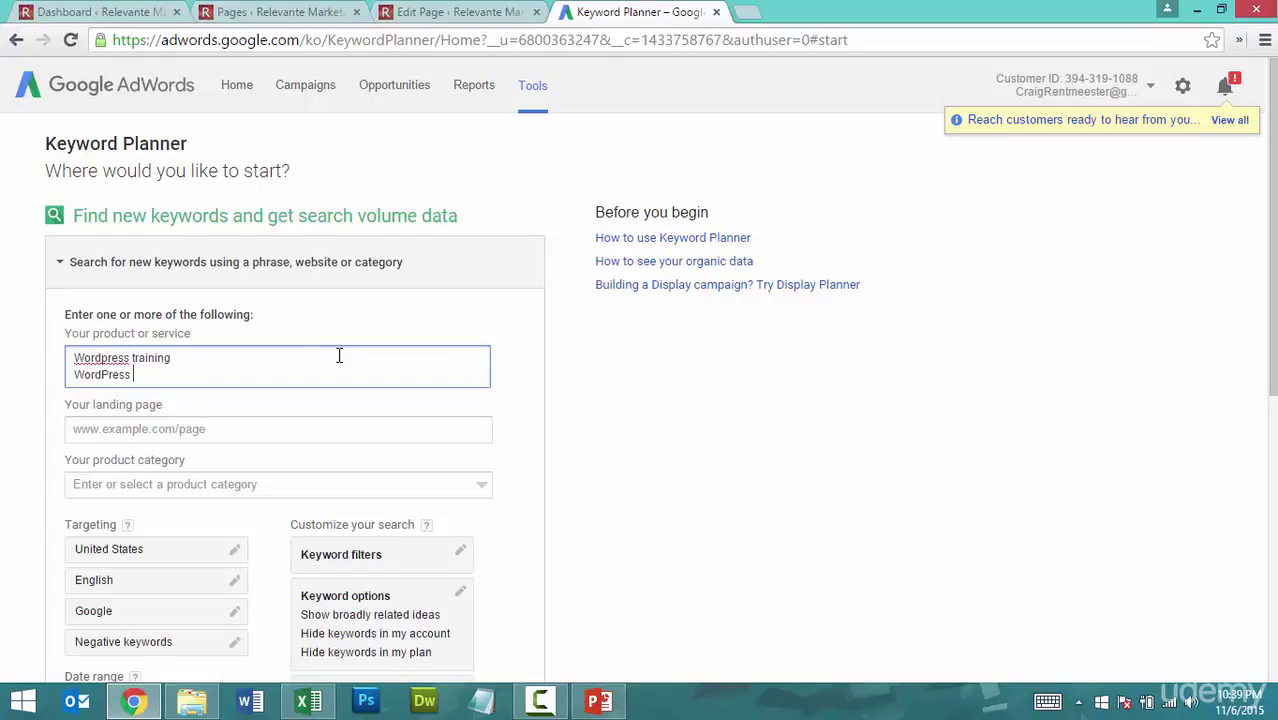
type(" courses")
key("Return")
type("WordPr")
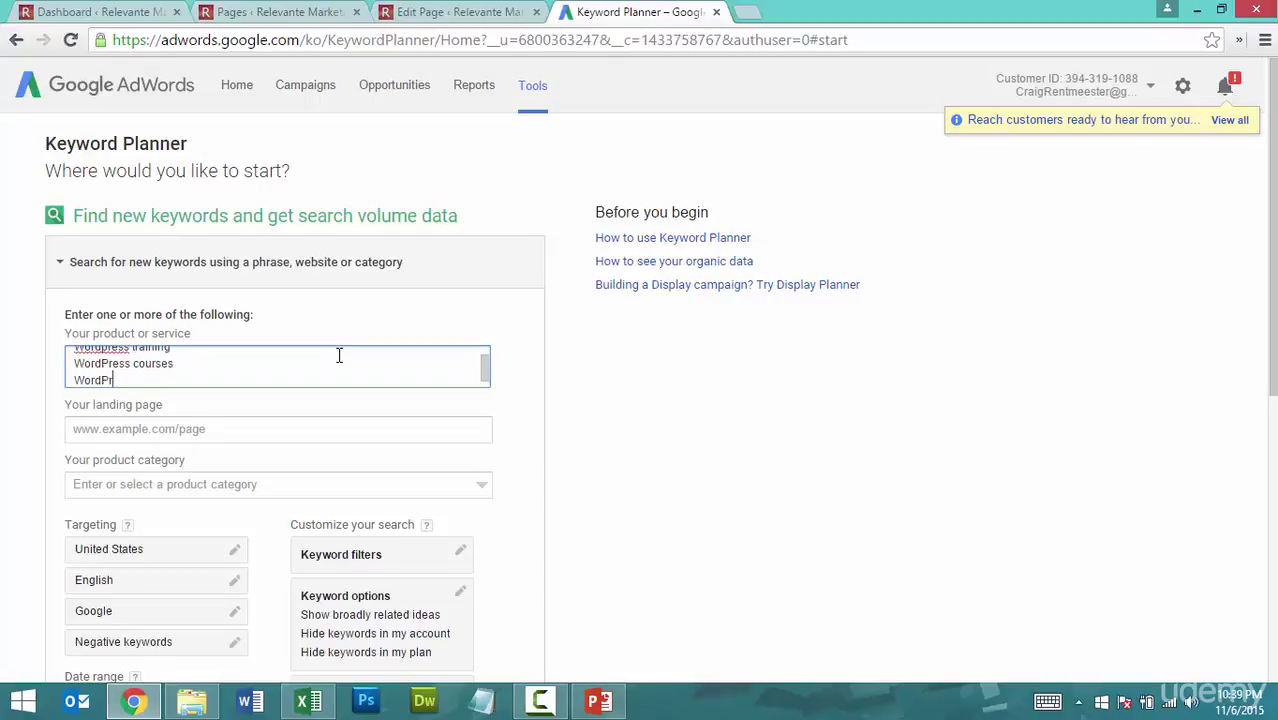
type("ess Class")
key("Return")
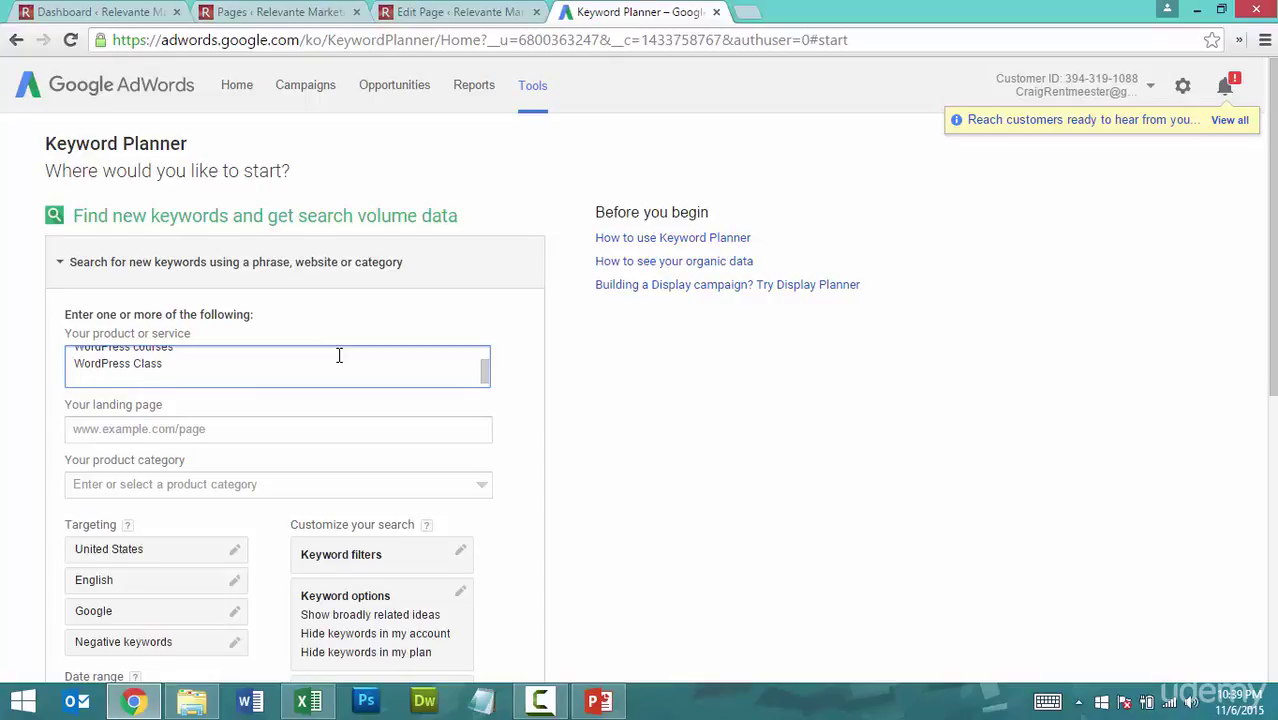
type("Learn WordPress")
Save the location targeting with United States and get keyword ideas for the entered phrases.
scroll(1217, 302, "down", 2)
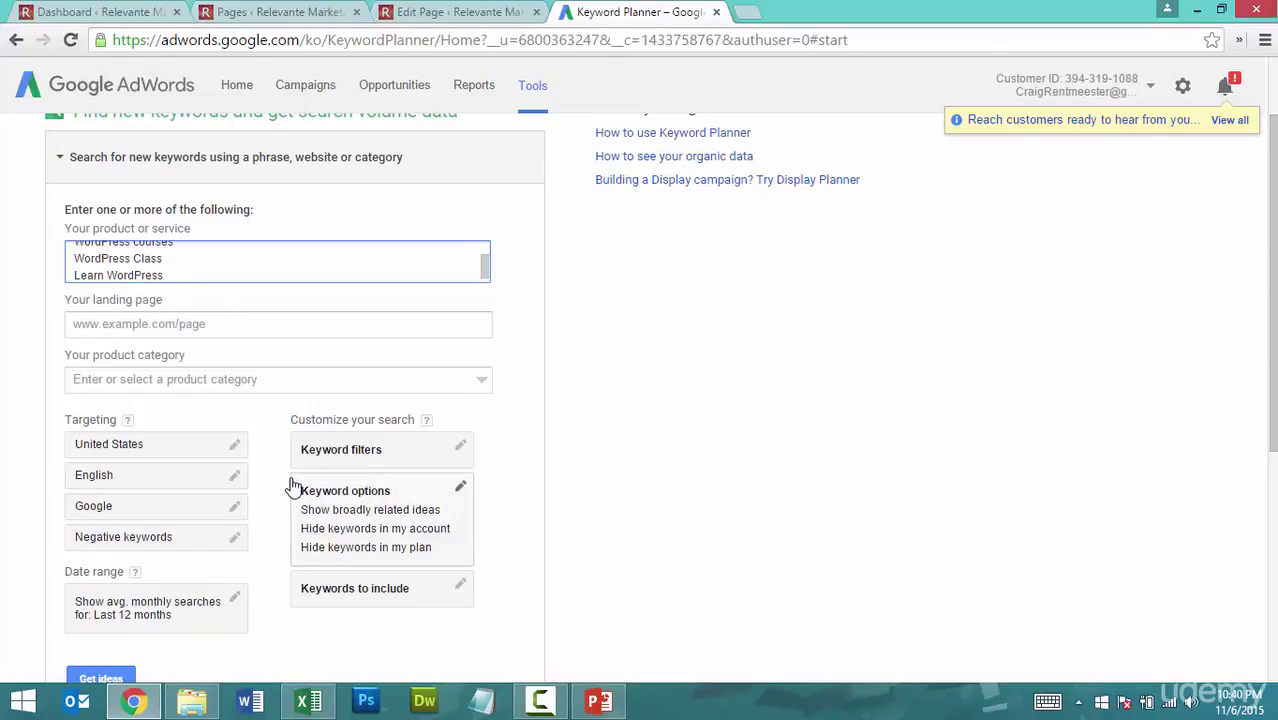
left_click(233, 445)
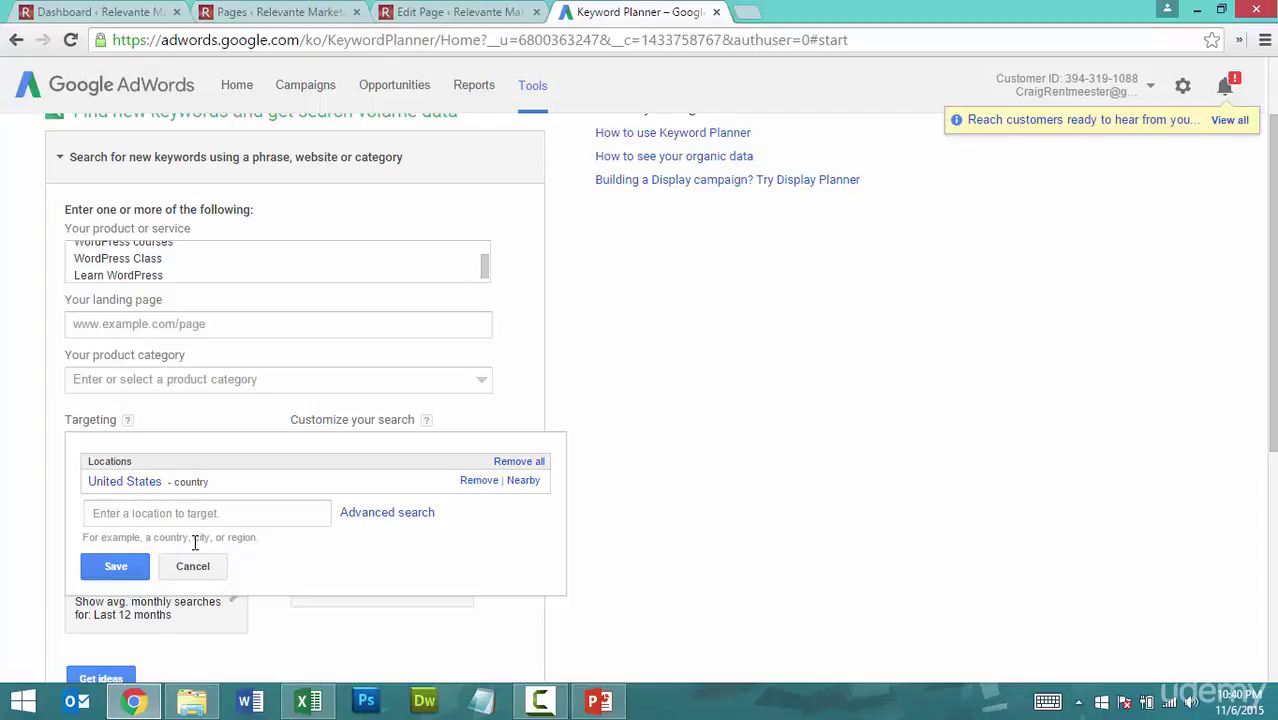
left_click(115, 566)
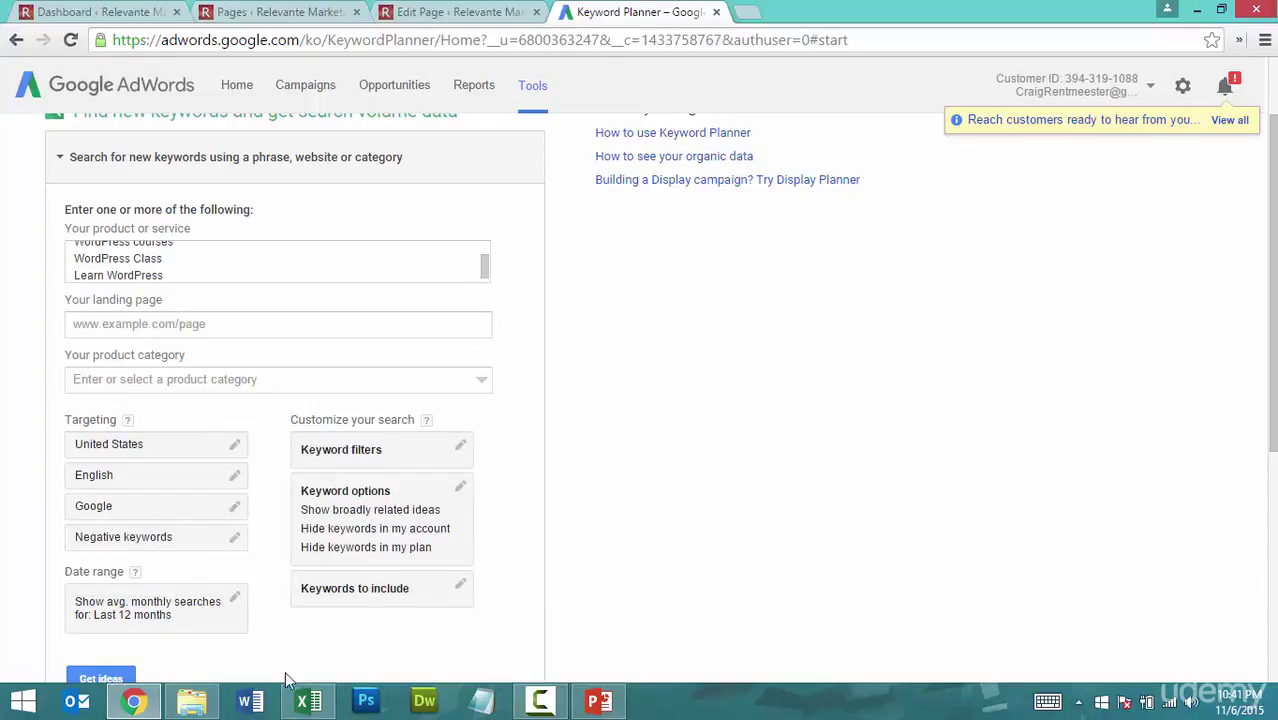
scroll(285, 680, "down", 1)
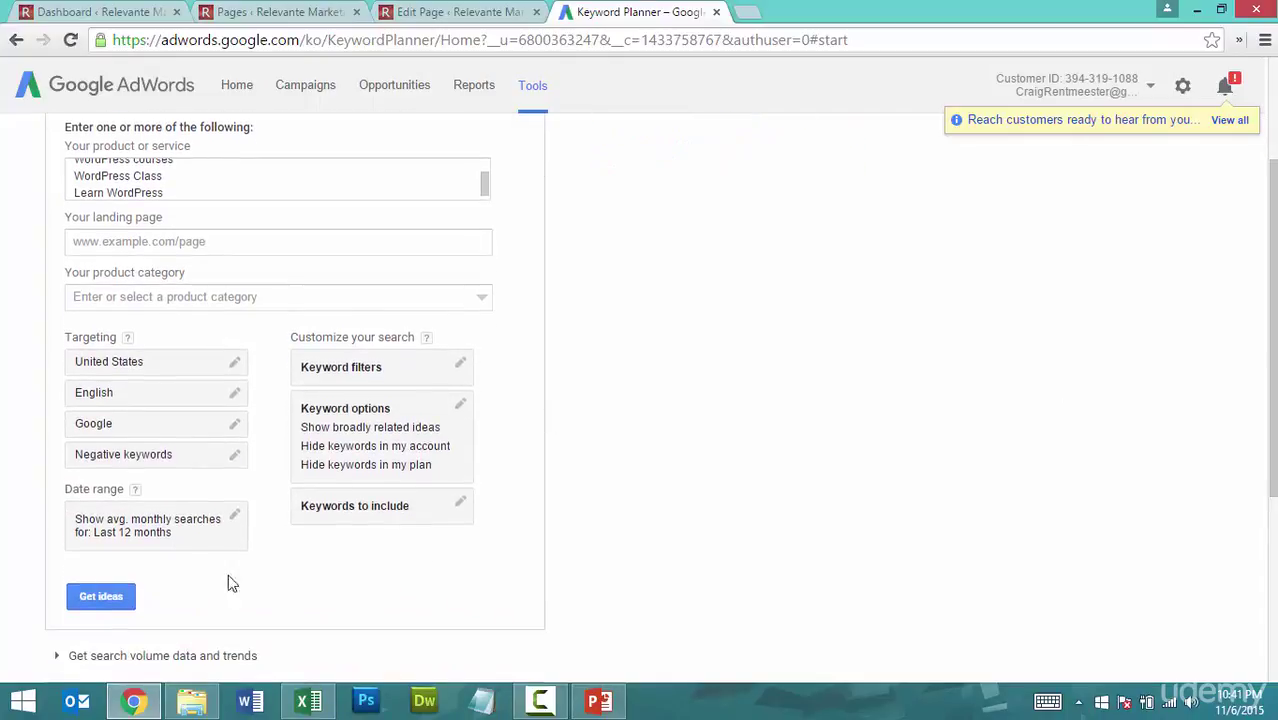
left_click(115, 598)
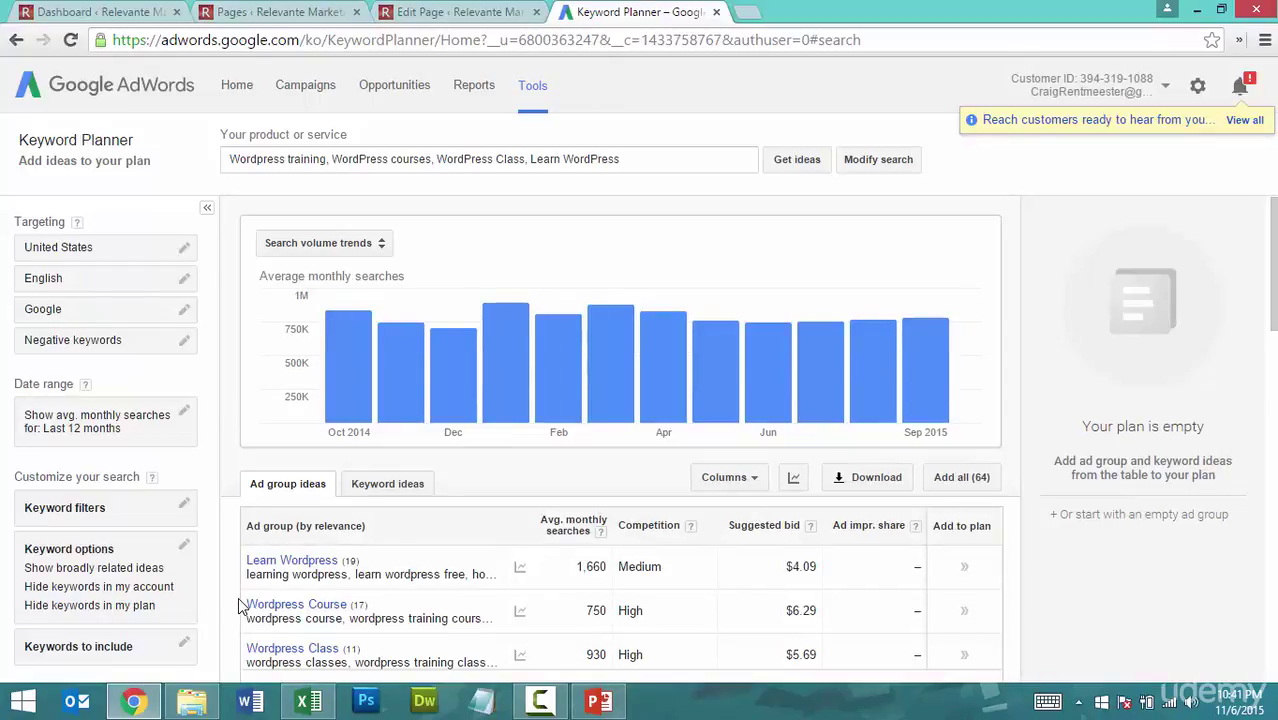
left_click(490, 160)
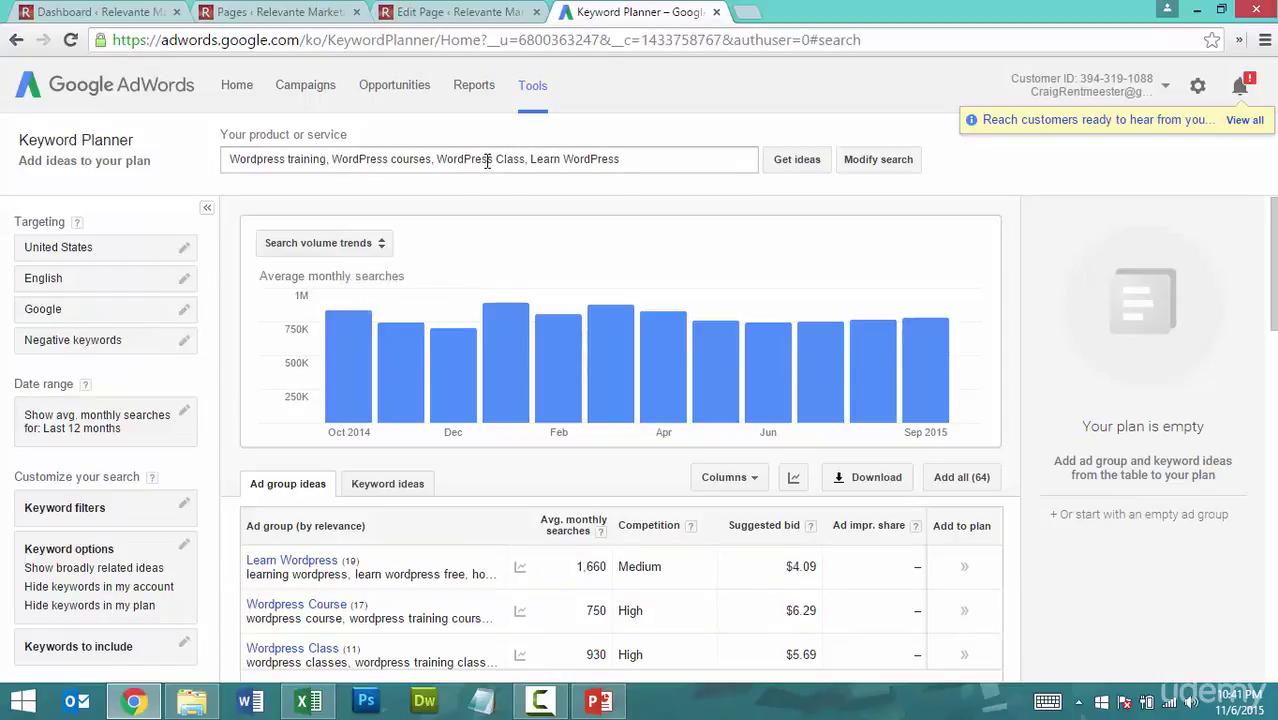
left_click_drag(650, 157, 171, 157)
left_click(282, 197)
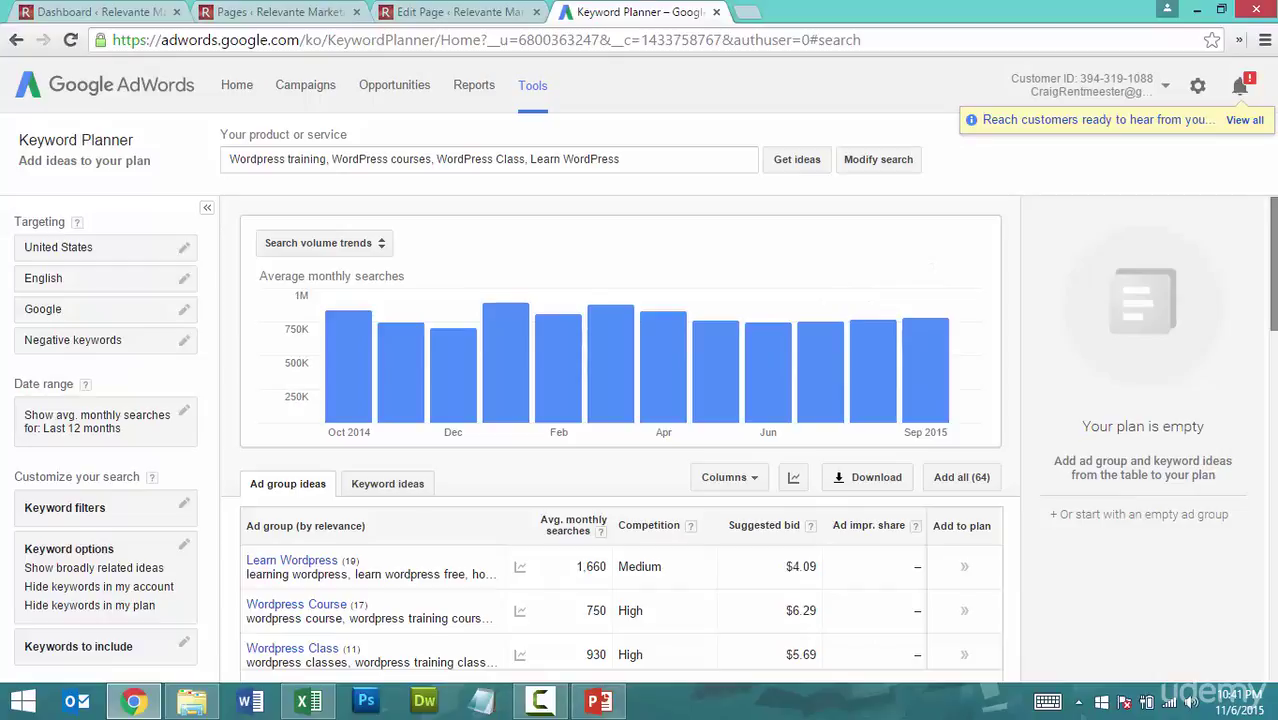
Sort the keywords of the Learn Wordpress ad group by average monthly searches, then return to the ad group ideas.
left_click_drag(1273, 262, 1273, 300)
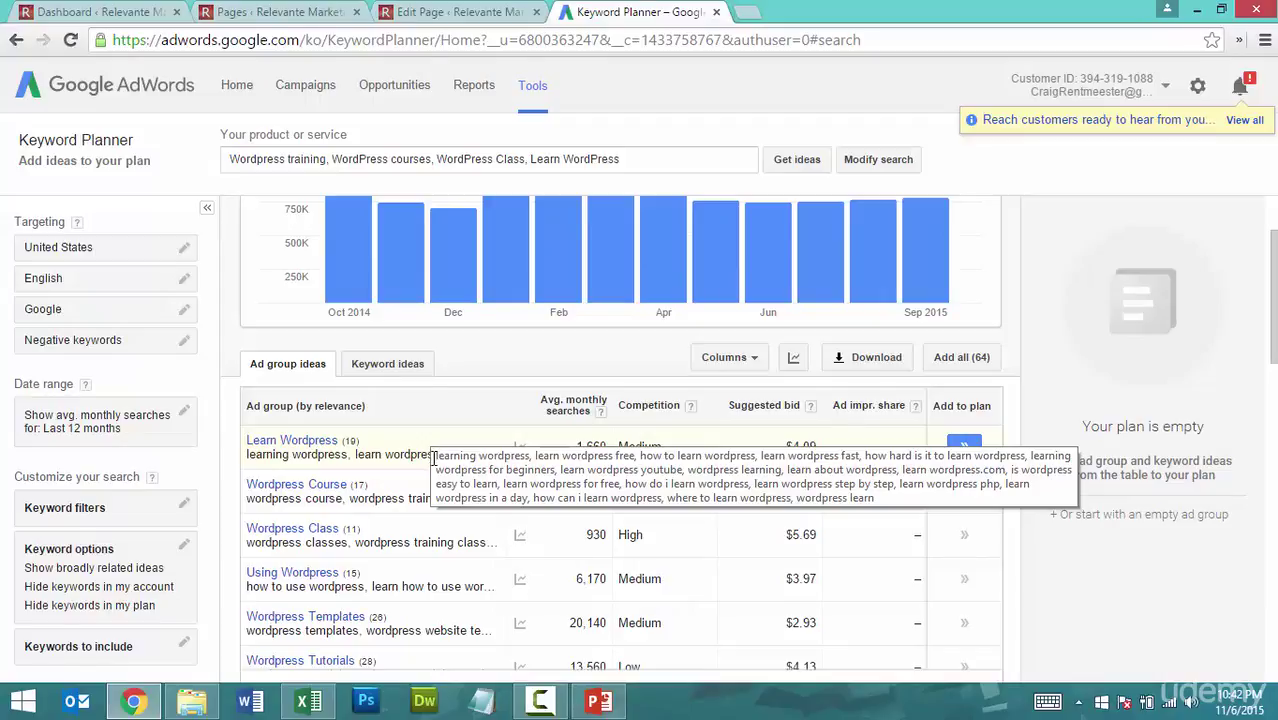
left_click(328, 450)
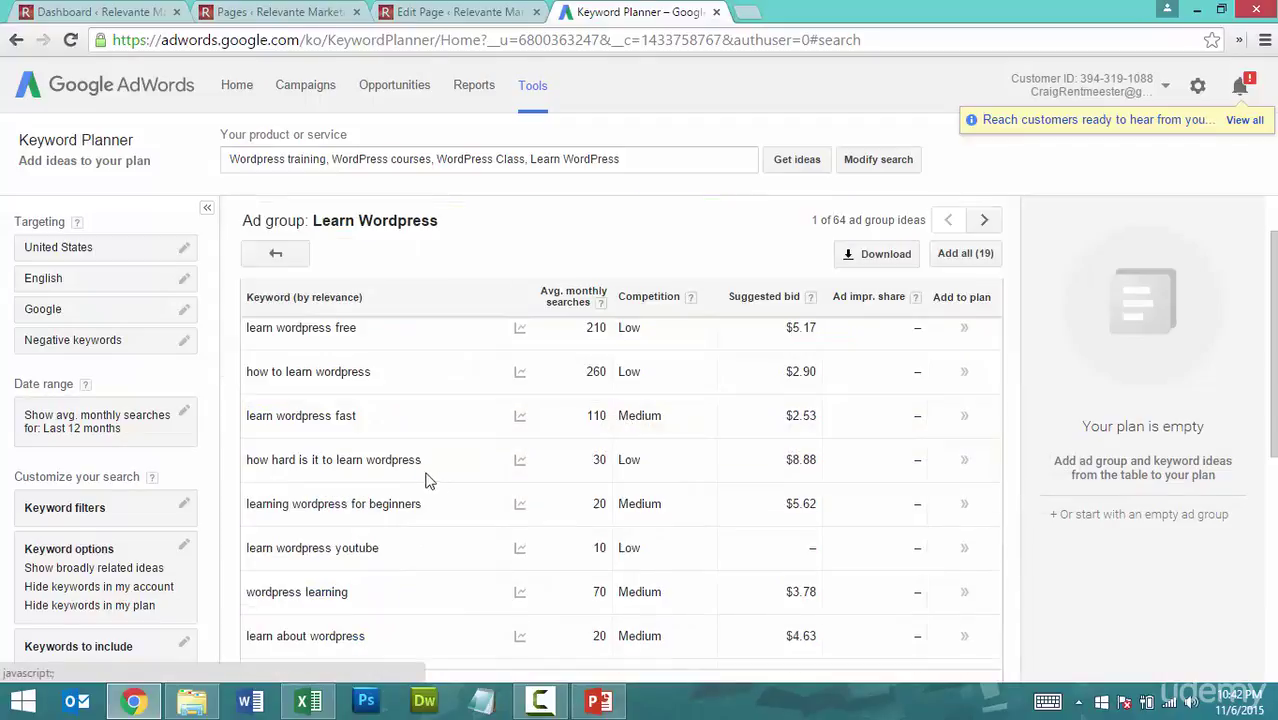
left_click(578, 302)
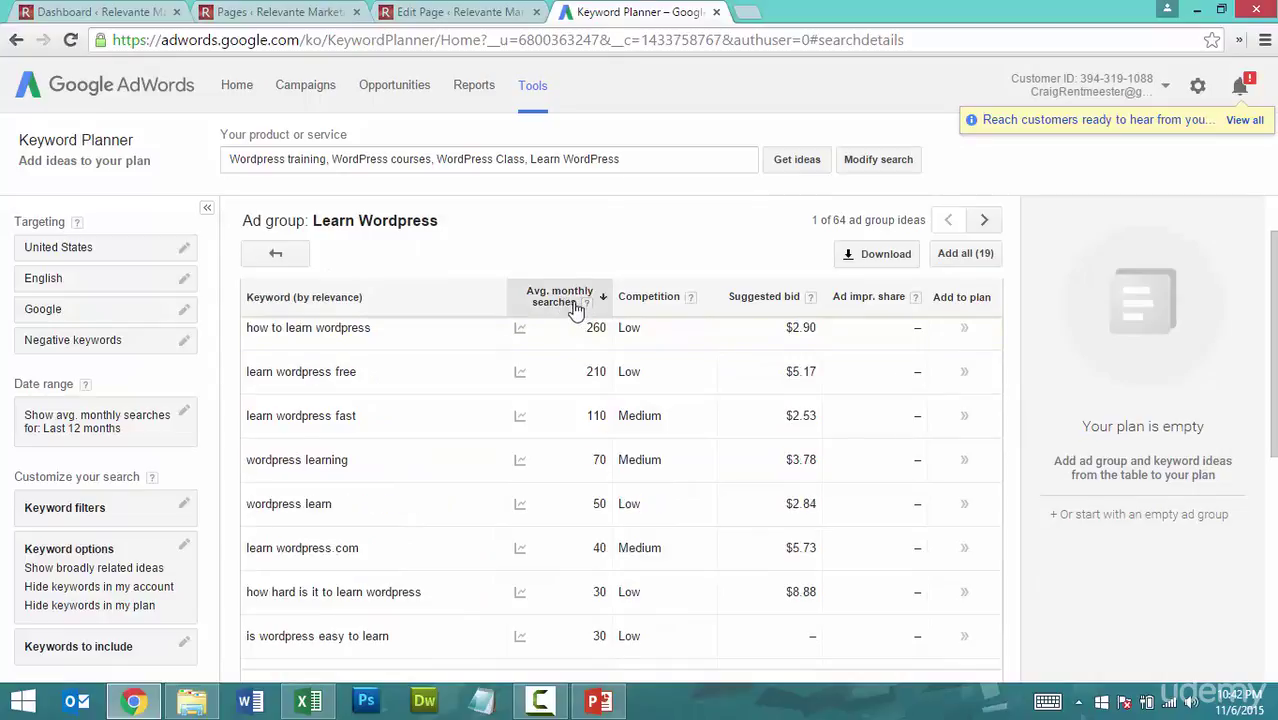
scroll(571, 422, "up", 1)
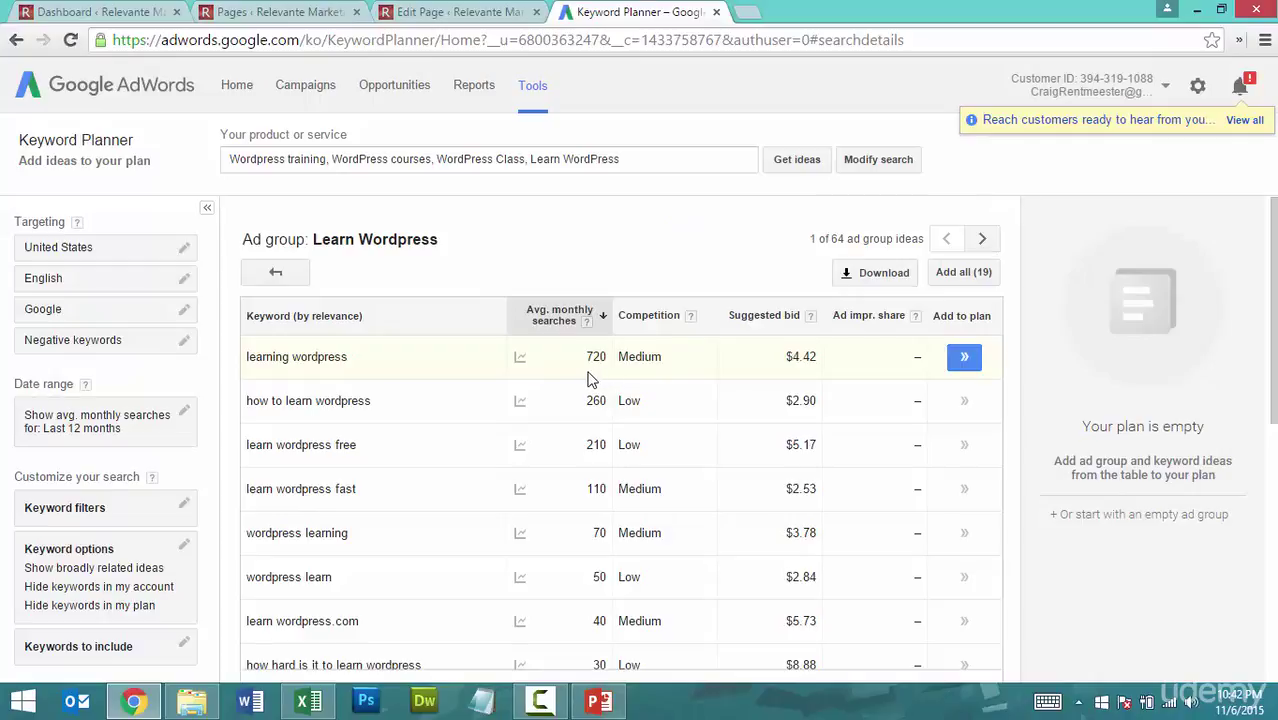
left_click(272, 273)
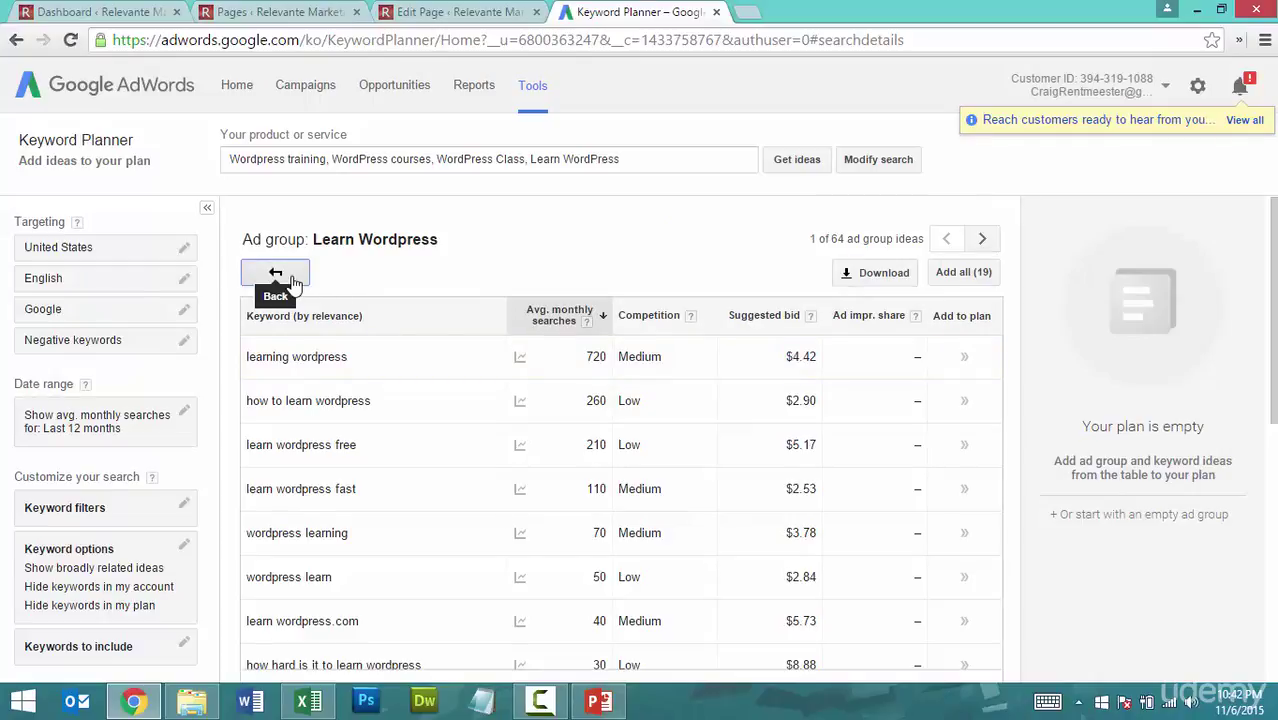
From the Learn Wordpress ad group, add "learning wordpress", "how to learn wordpress" and "learn wordpress free" to the plan, and return to the ideas list.
scroll(800, 400, "down", 3)
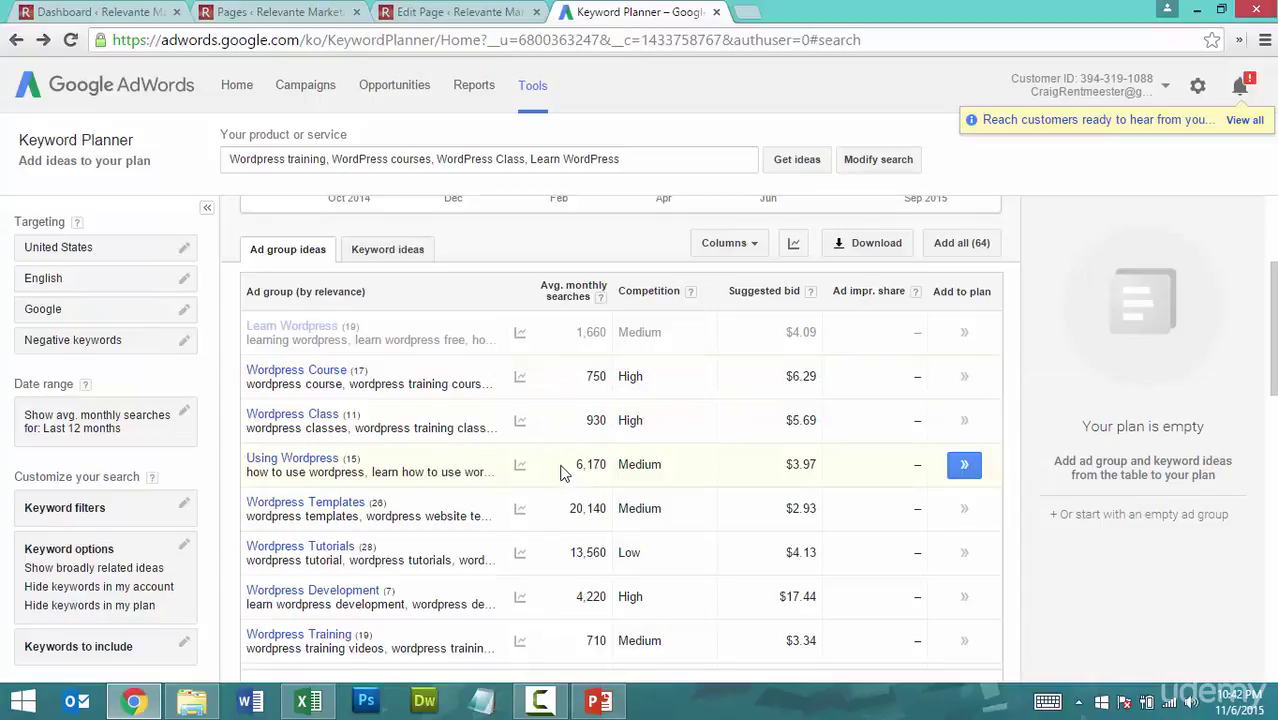
left_click(315, 322)
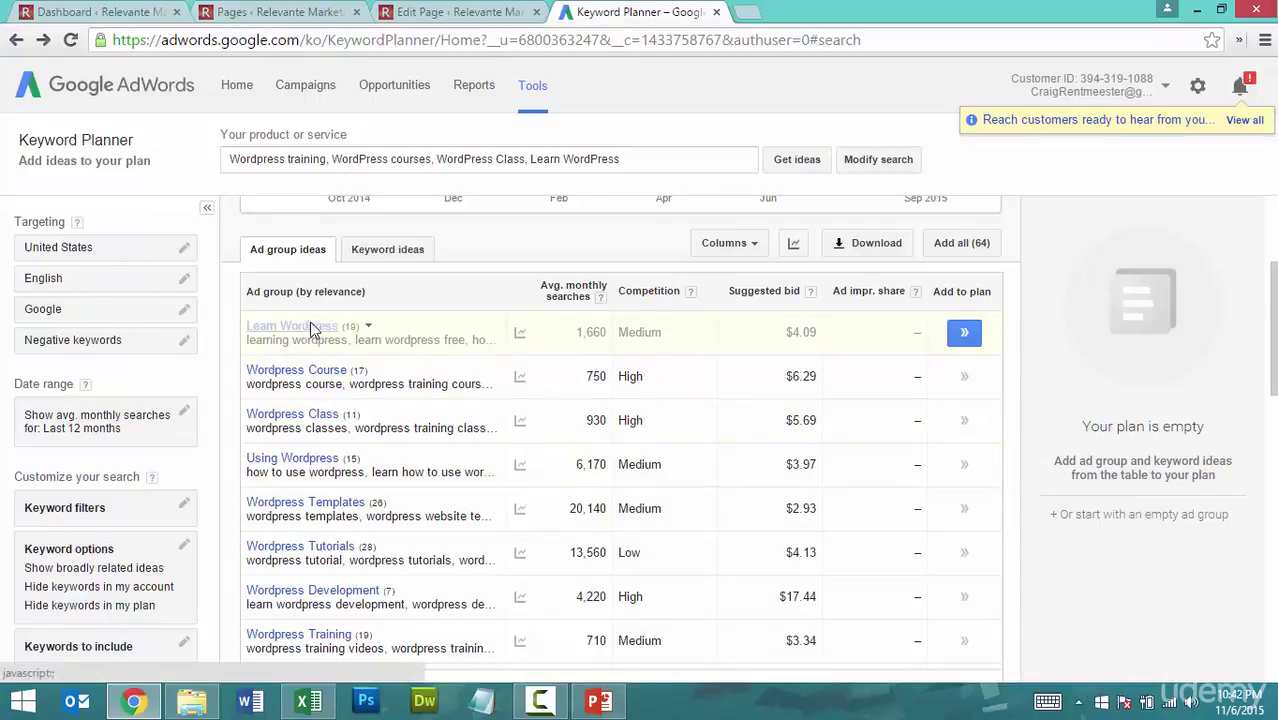
scroll(594, 408, "up", 3)
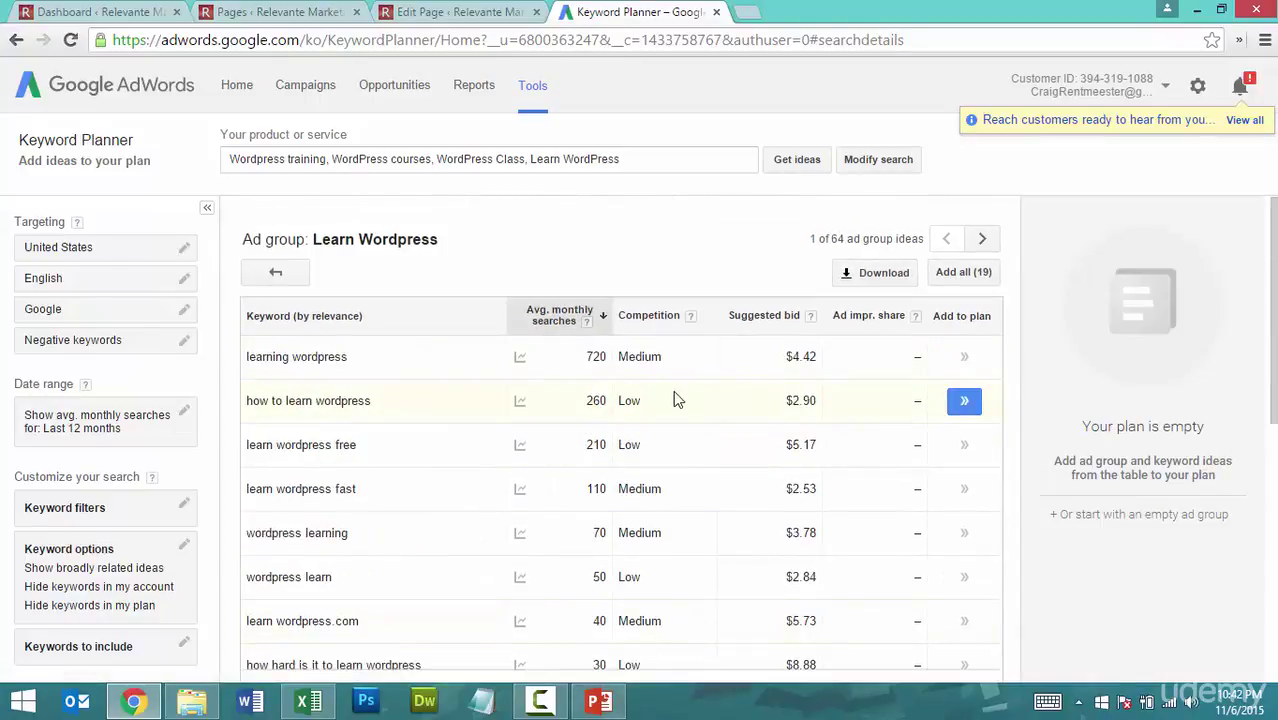
left_click(964, 356)
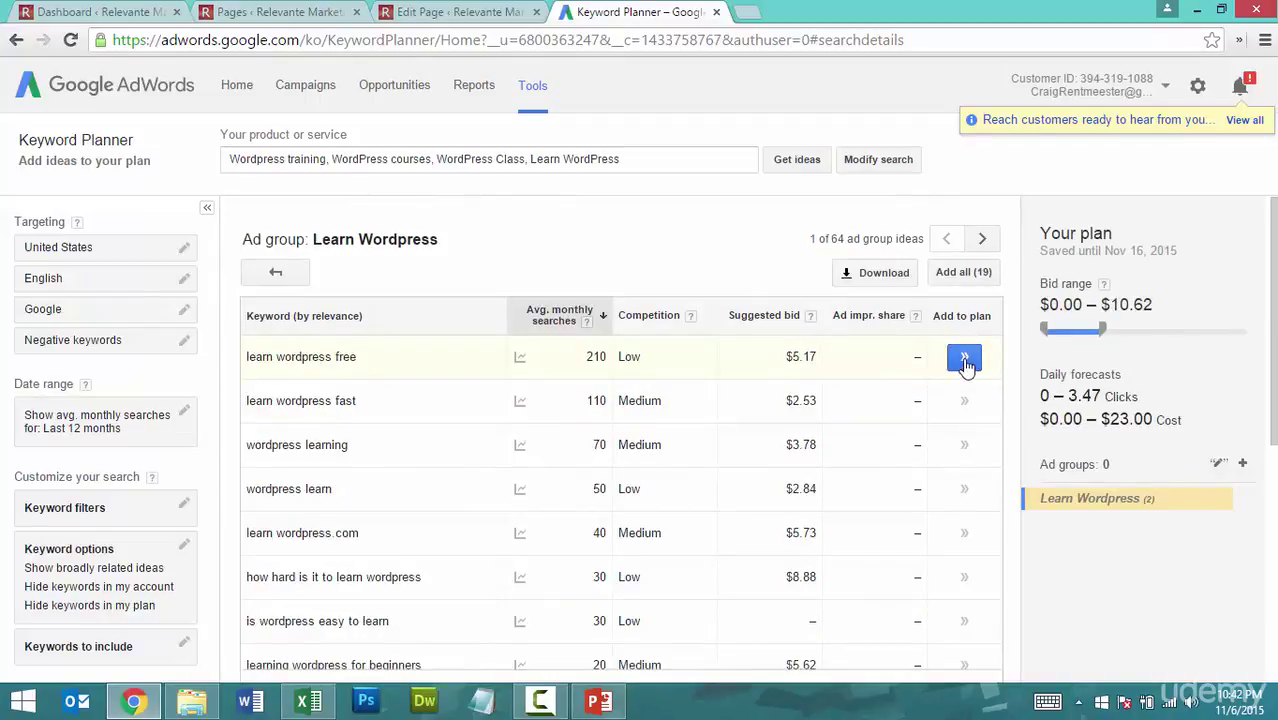
left_click(278, 274)
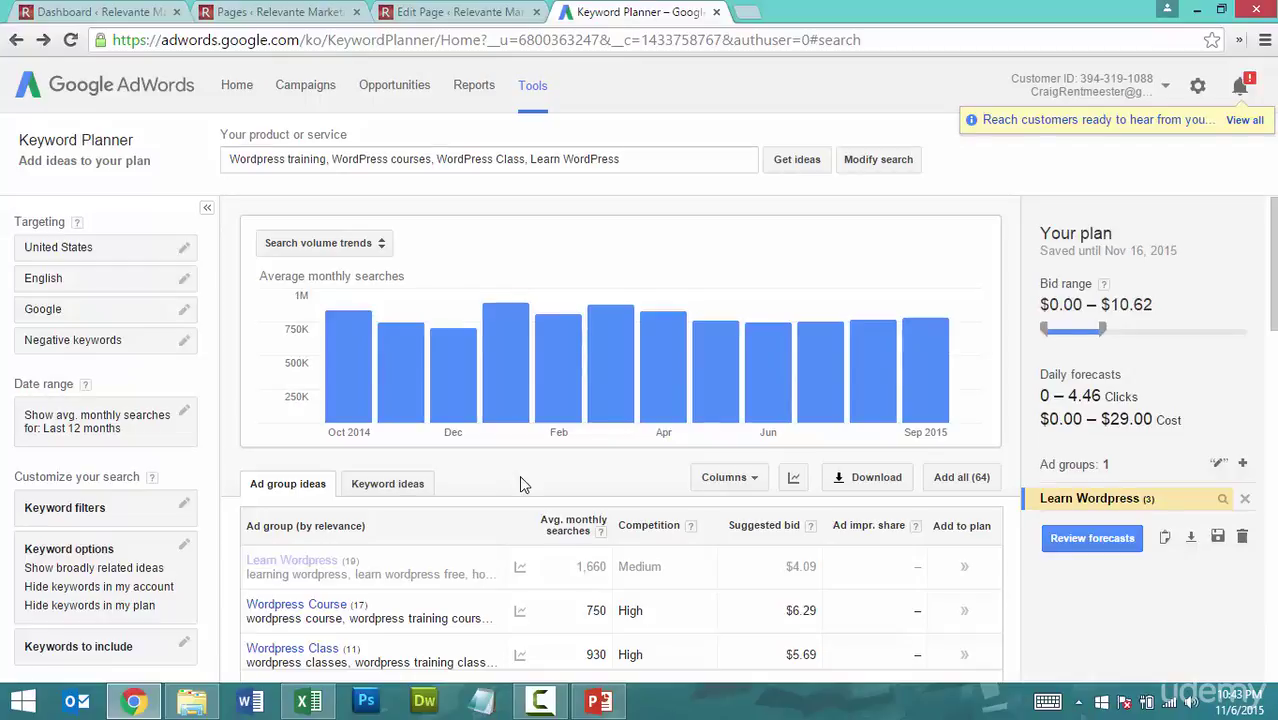
From the Wordpress Course ad group, add "wordpress course", "wordpress online course", "wordpress training courses" and "online wordpress course" to the plan, and return to the ideas.
scroll(519, 475, "down", 2)
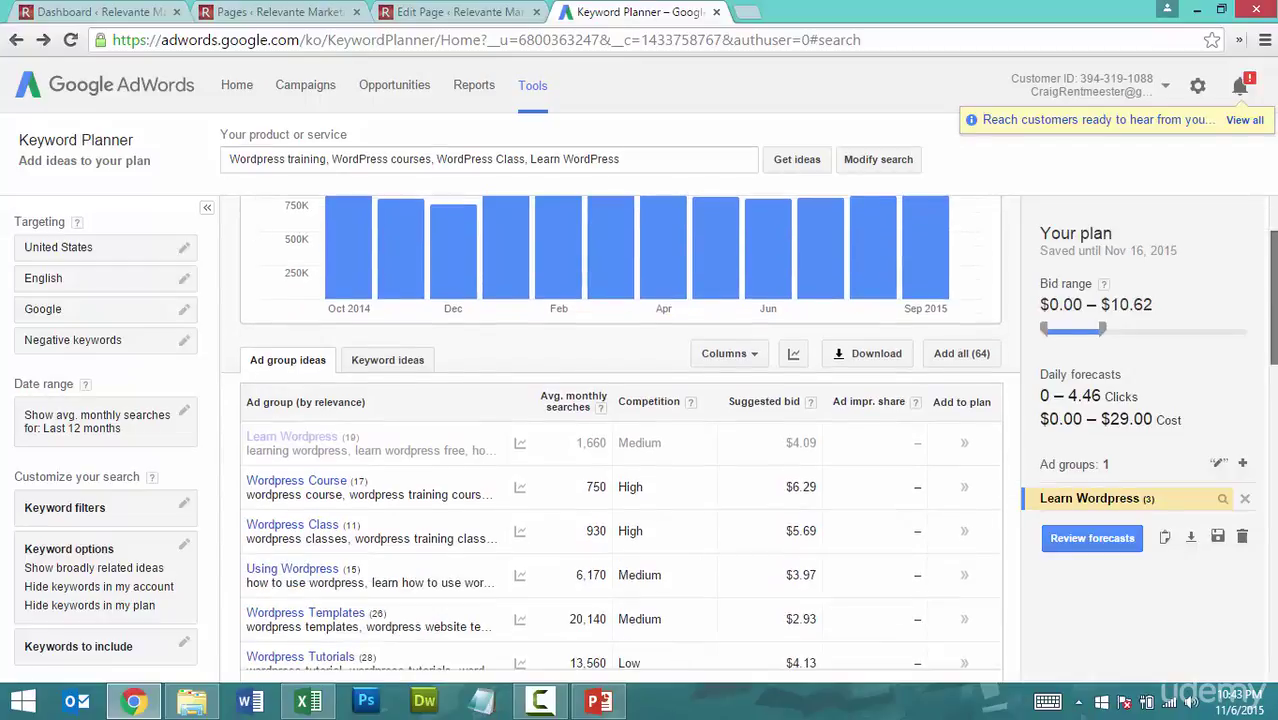
left_click(312, 481)
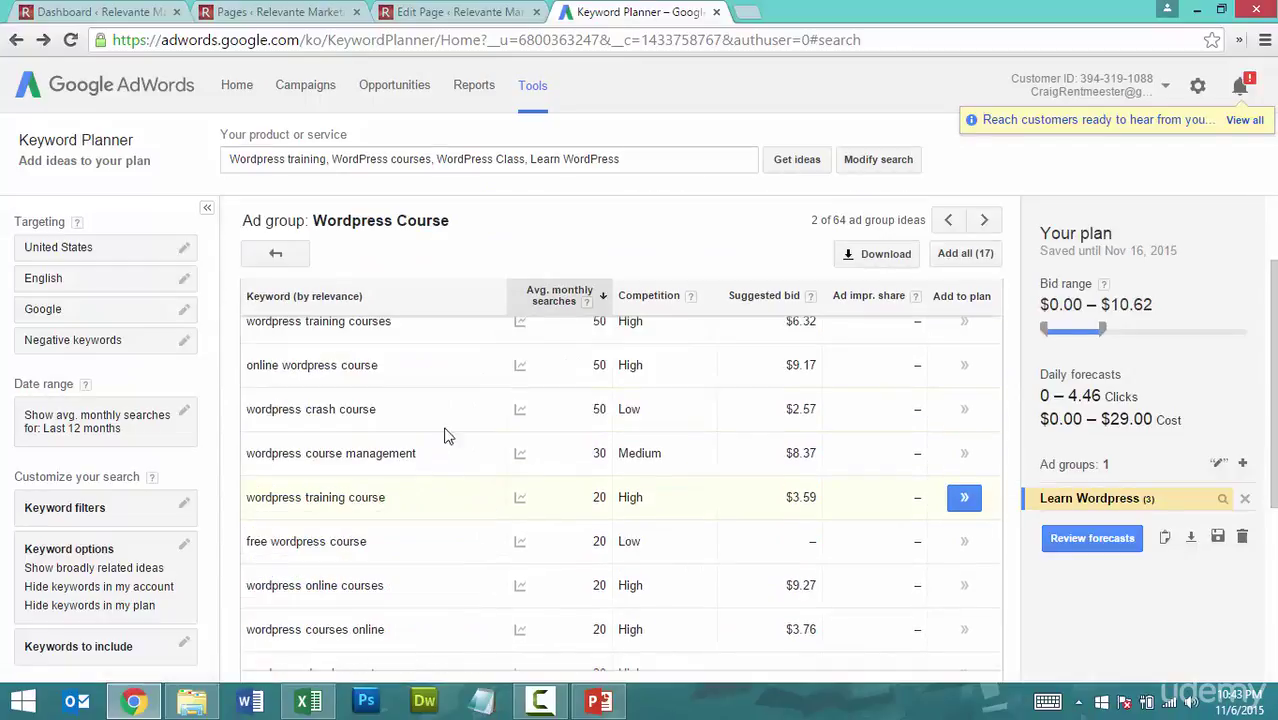
scroll(585, 345, "up", 3)
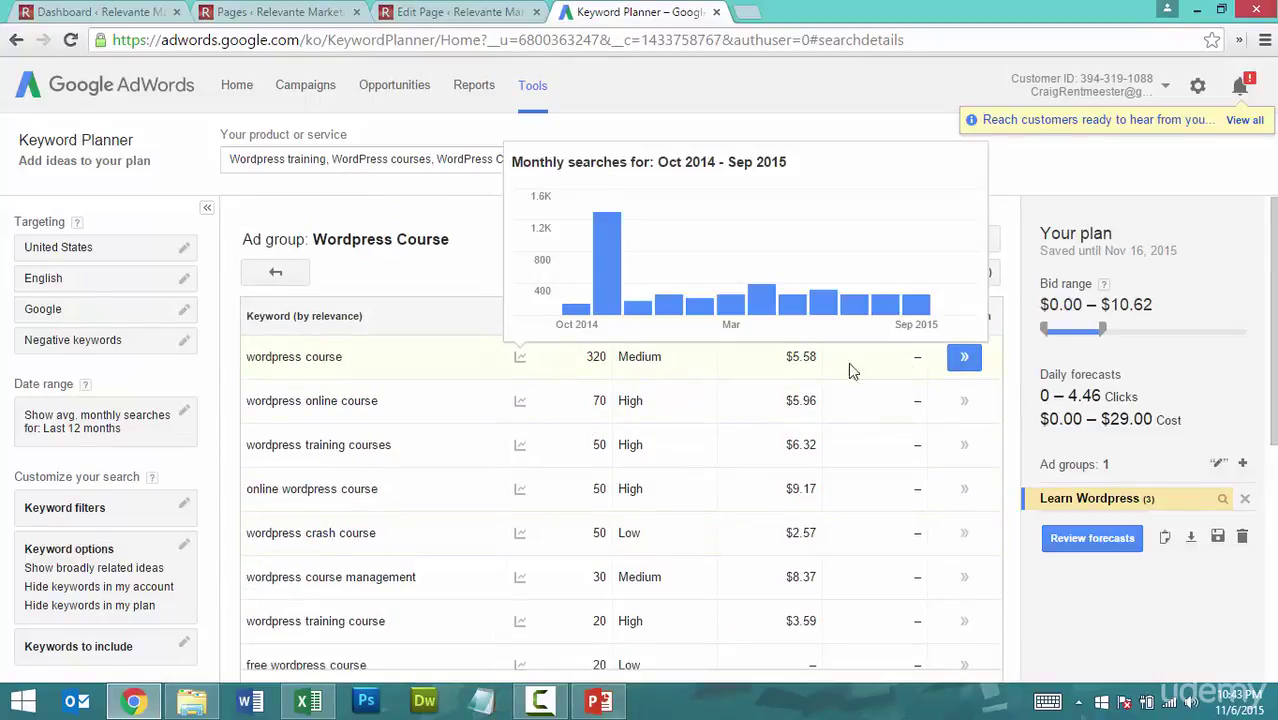
left_click(964, 357)
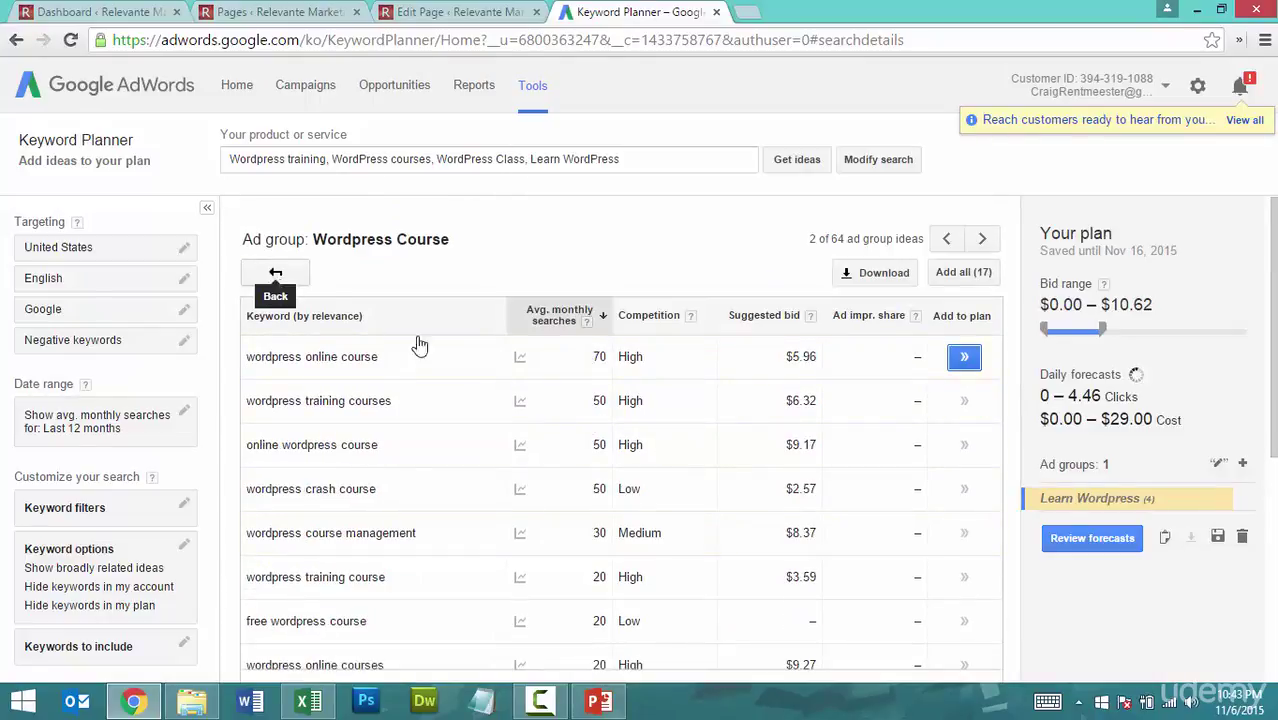
left_click(964, 357)
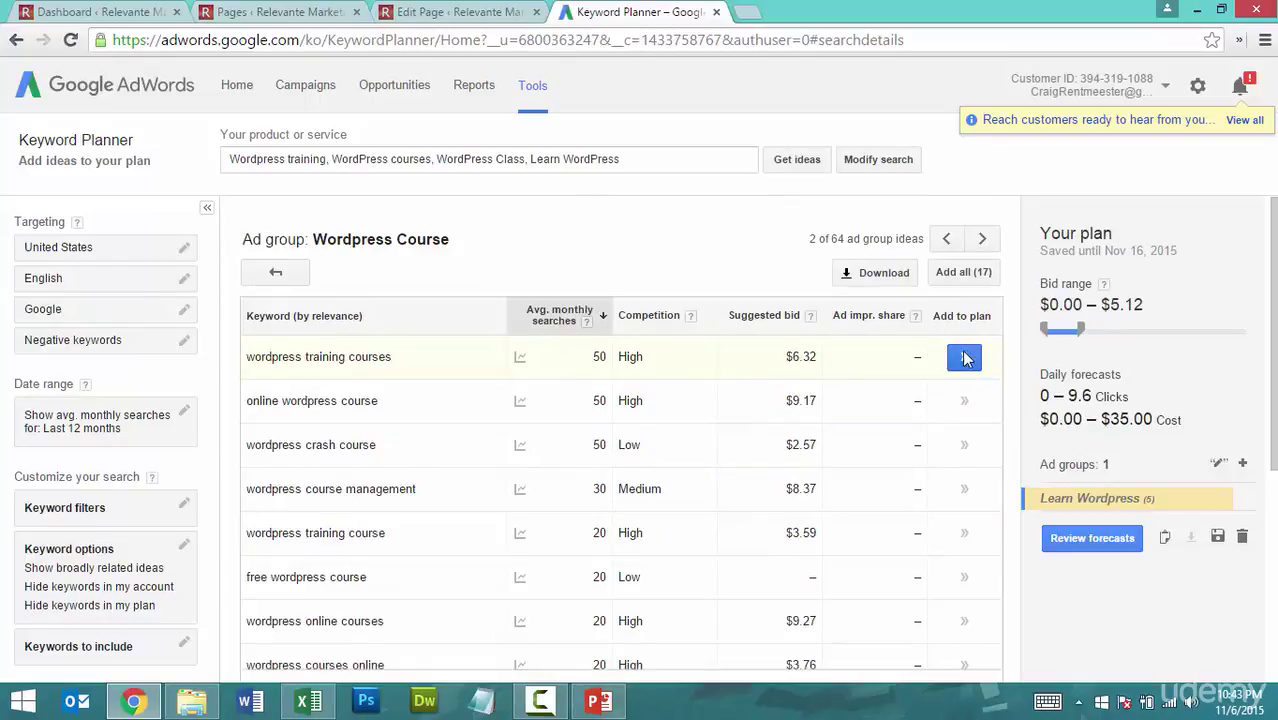
left_click(964, 357)
left_click(964, 357)
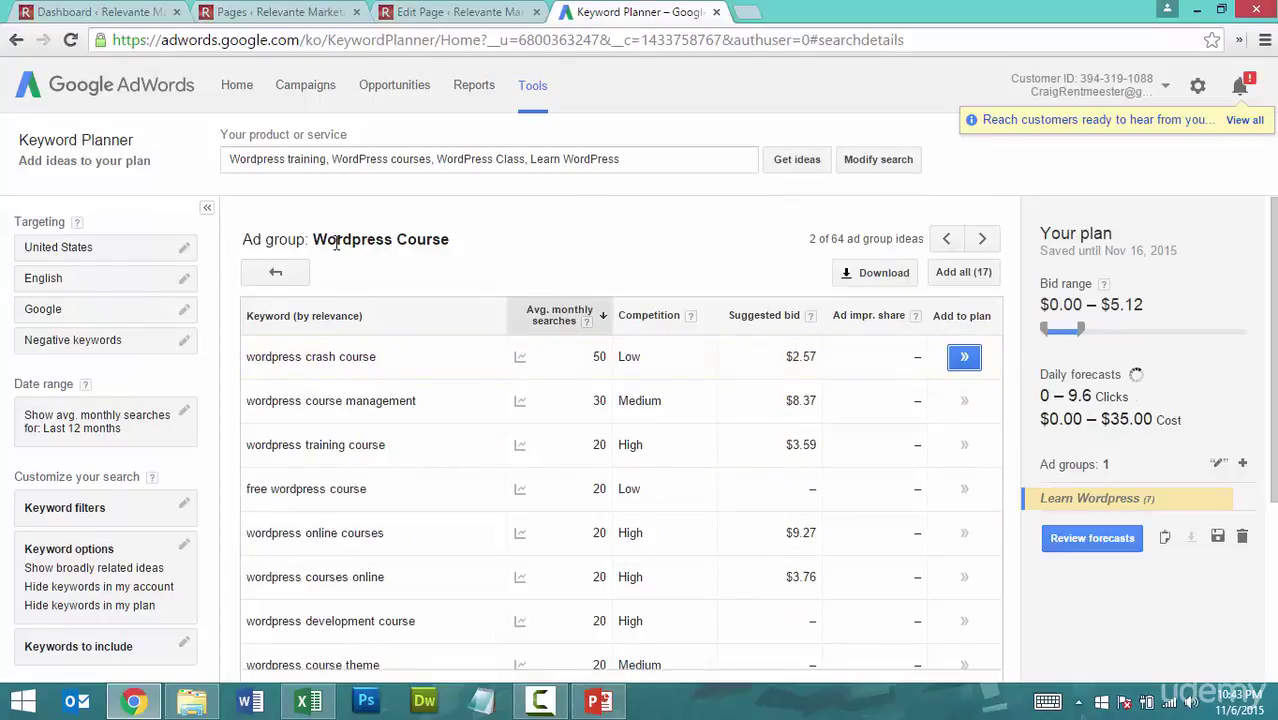
left_click(275, 272)
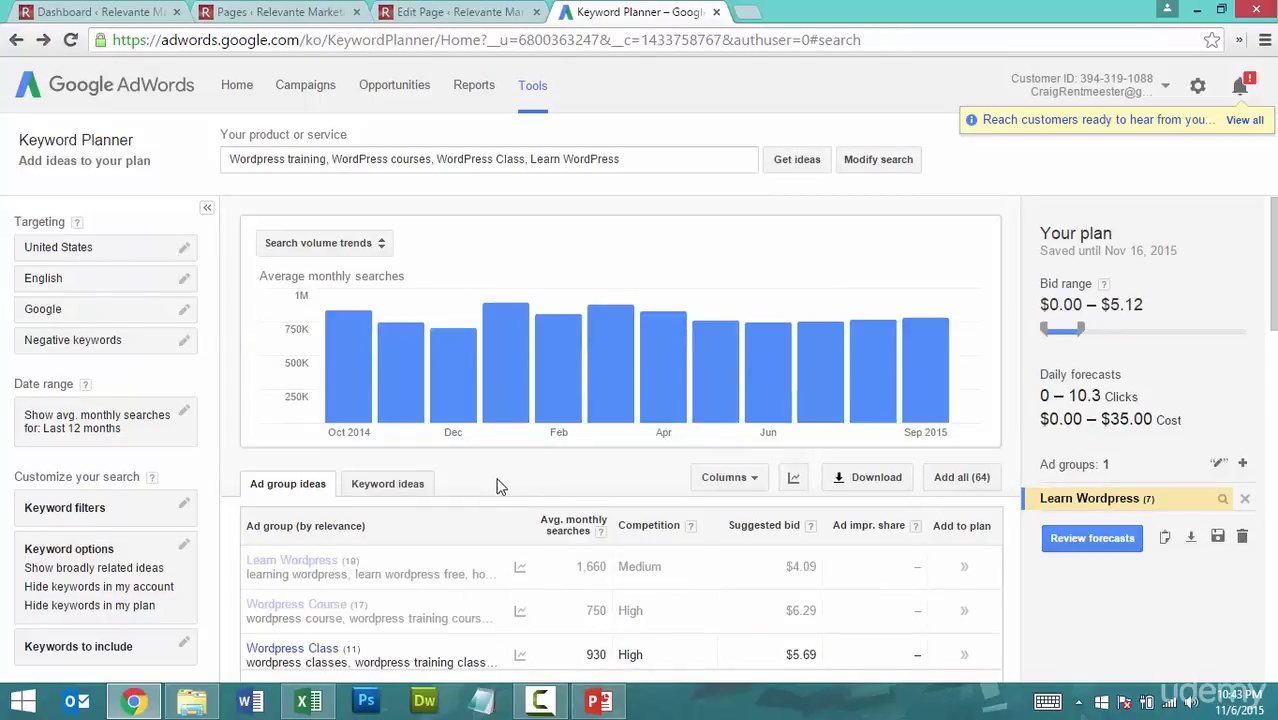
From the Wordpress Class ad group, add "wordpress classes", "wordpress training classes" and "wordpress online class" to the plan, and return to the ideas list.
scroll(500, 486, "down", 1)
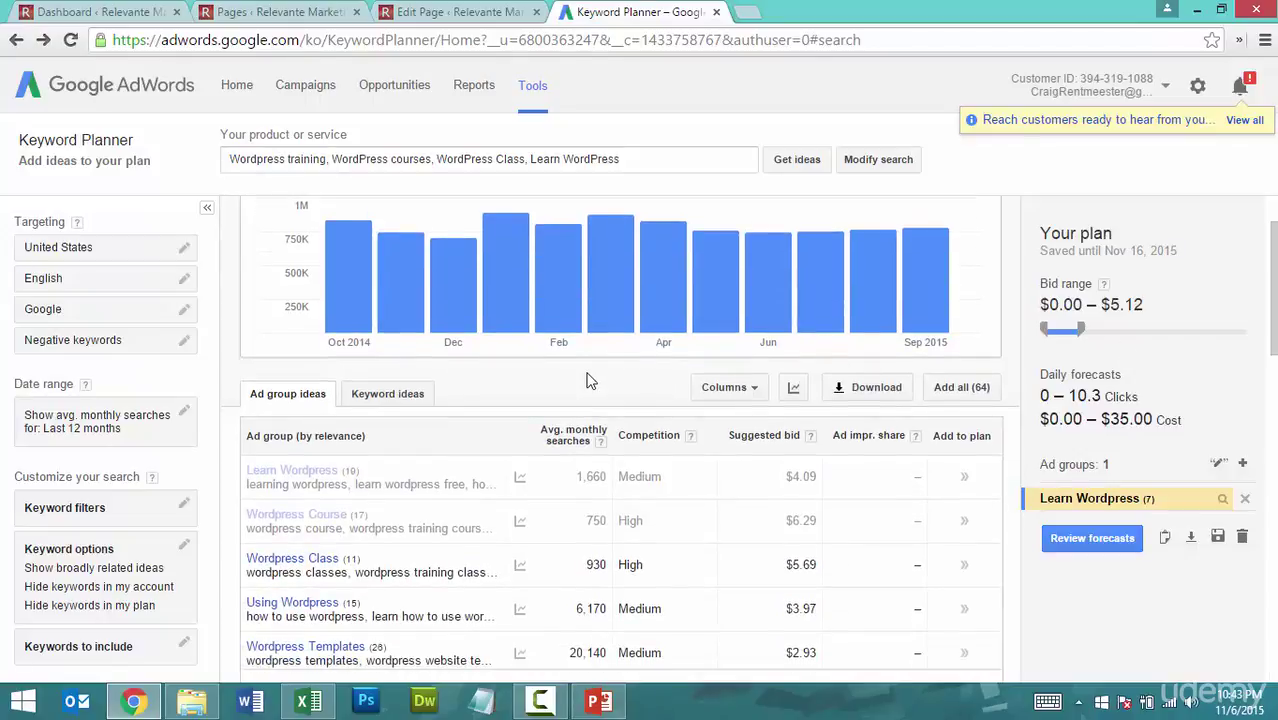
left_click(318, 562)
scroll(600, 420, "up", 1)
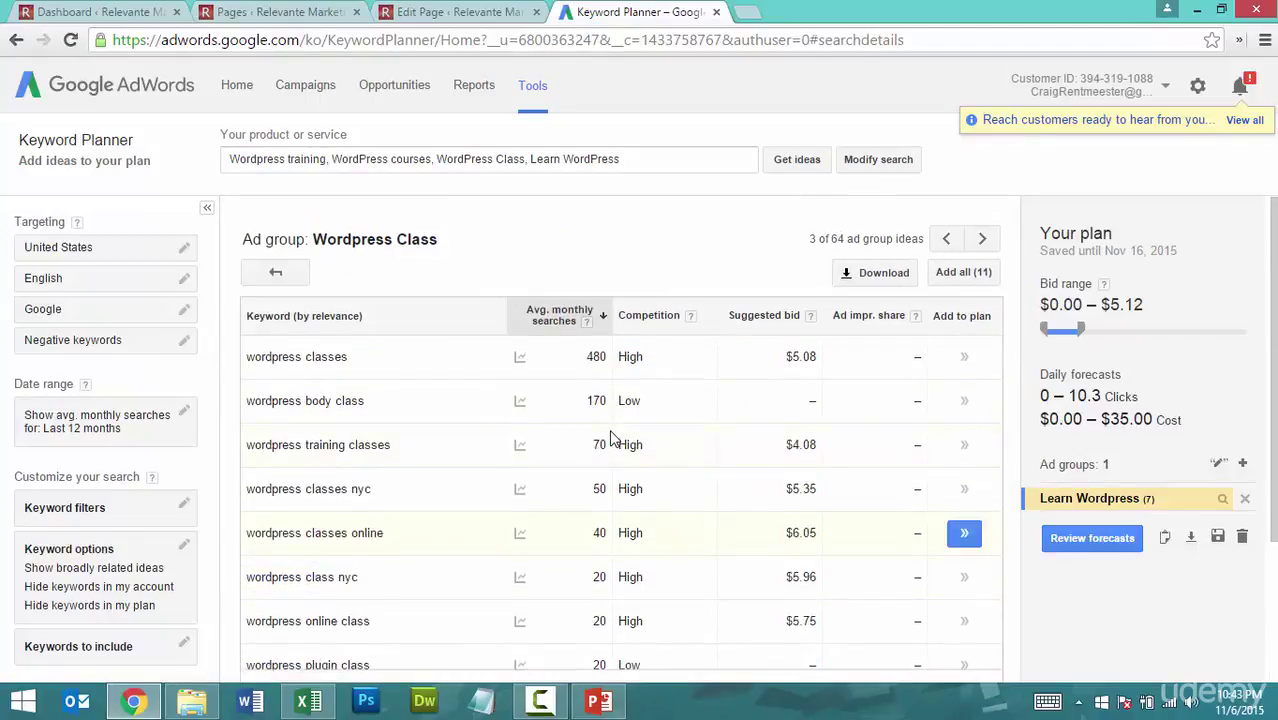
left_click(964, 360)
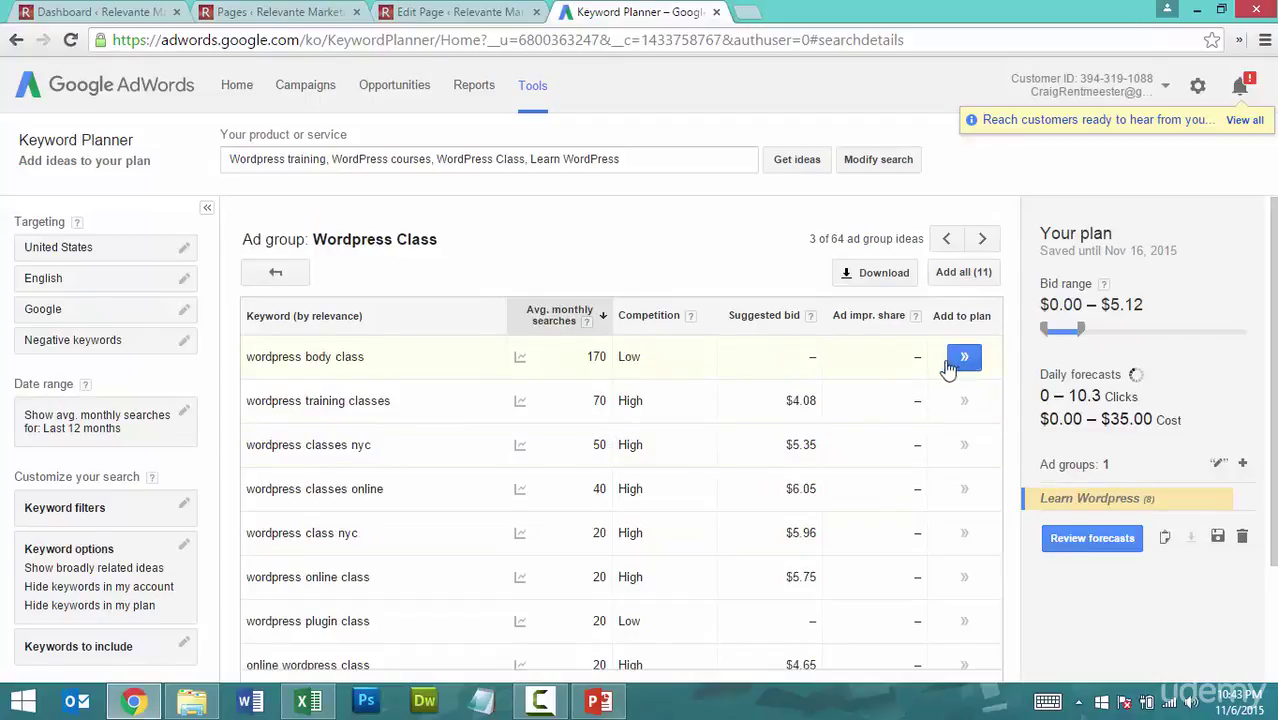
left_click(960, 408)
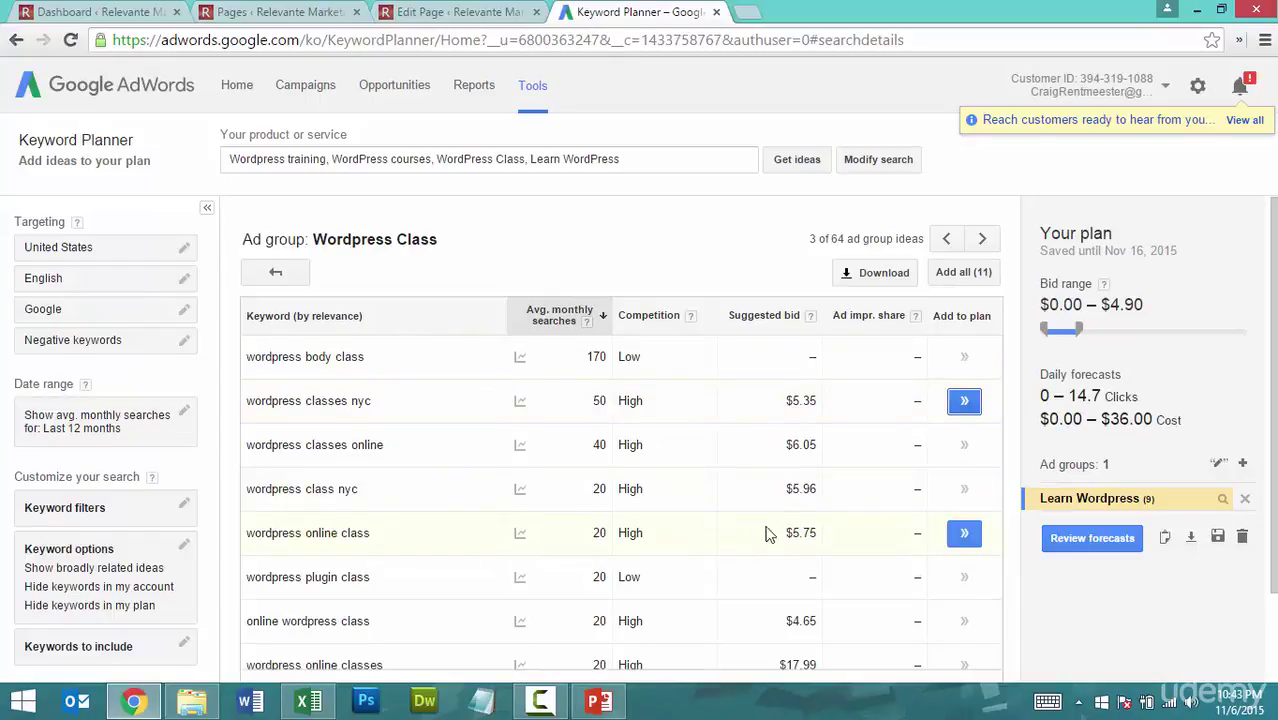
left_click(955, 545)
left_click(275, 272)
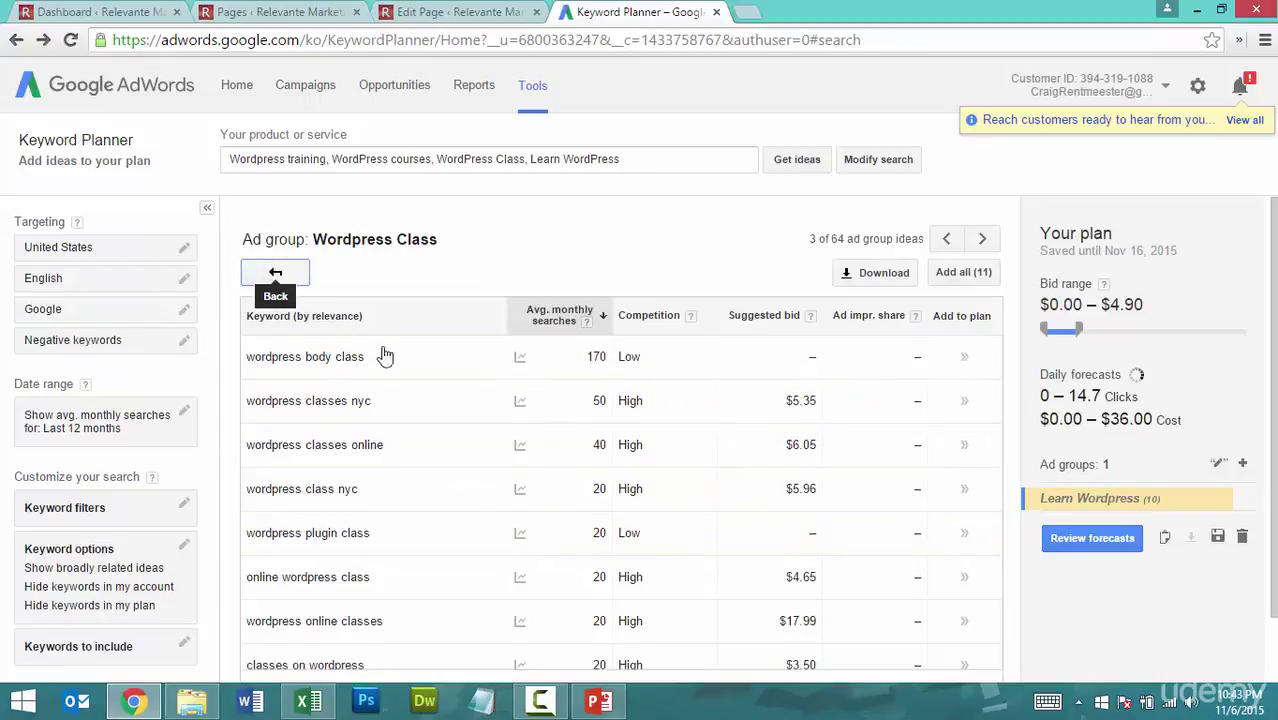
Download the keyword plan as an Excel CSV with historical statistics, save the file and open it in Excel.
scroll(466, 560, "down", 5)
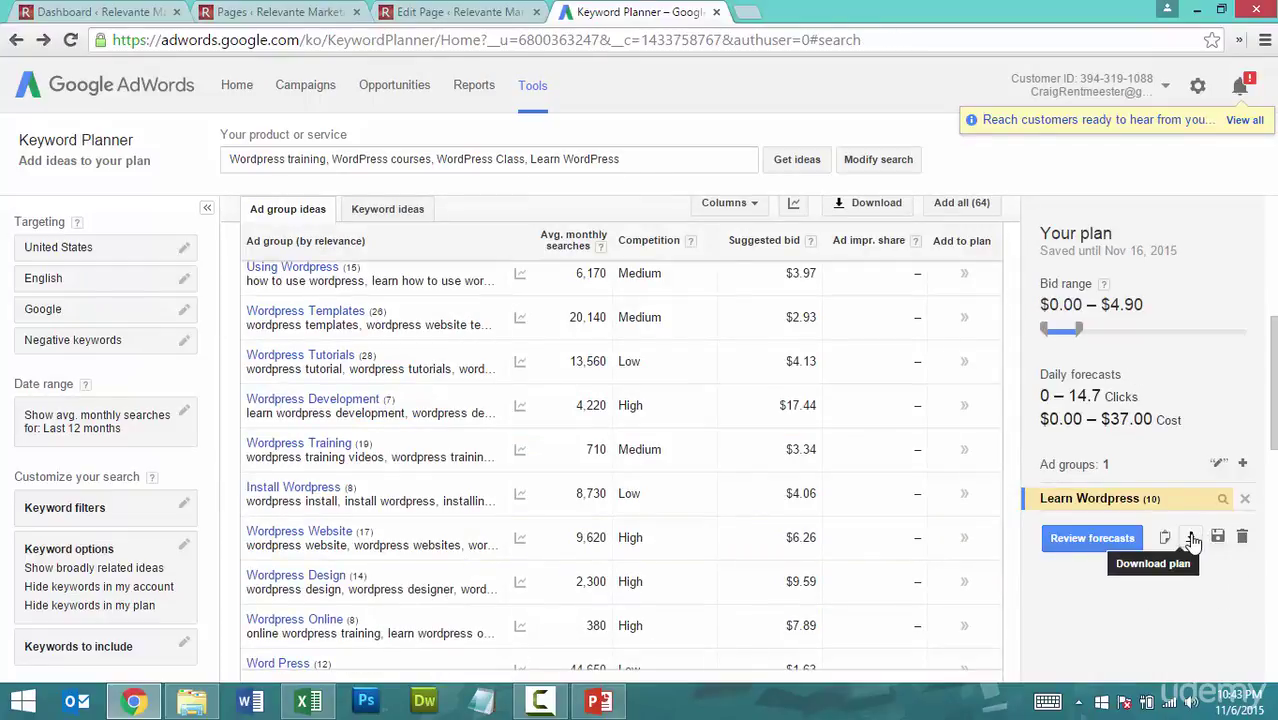
left_click(1191, 538)
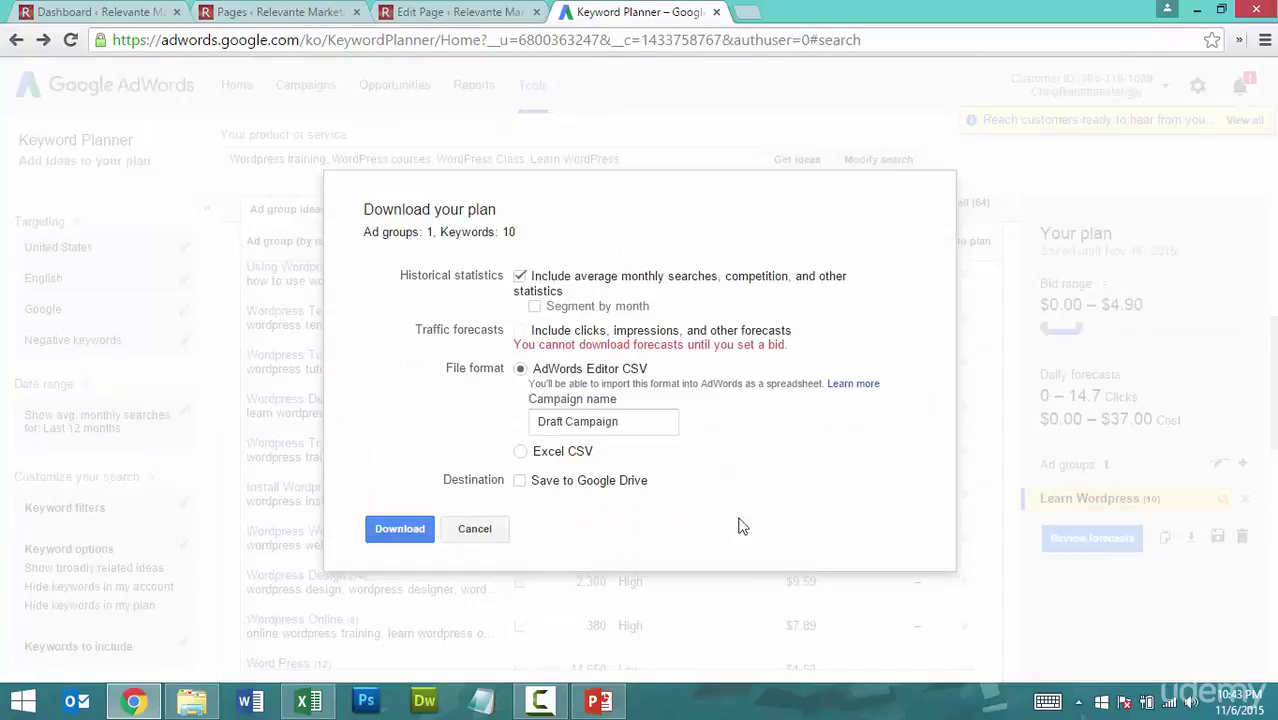
left_click(543, 455)
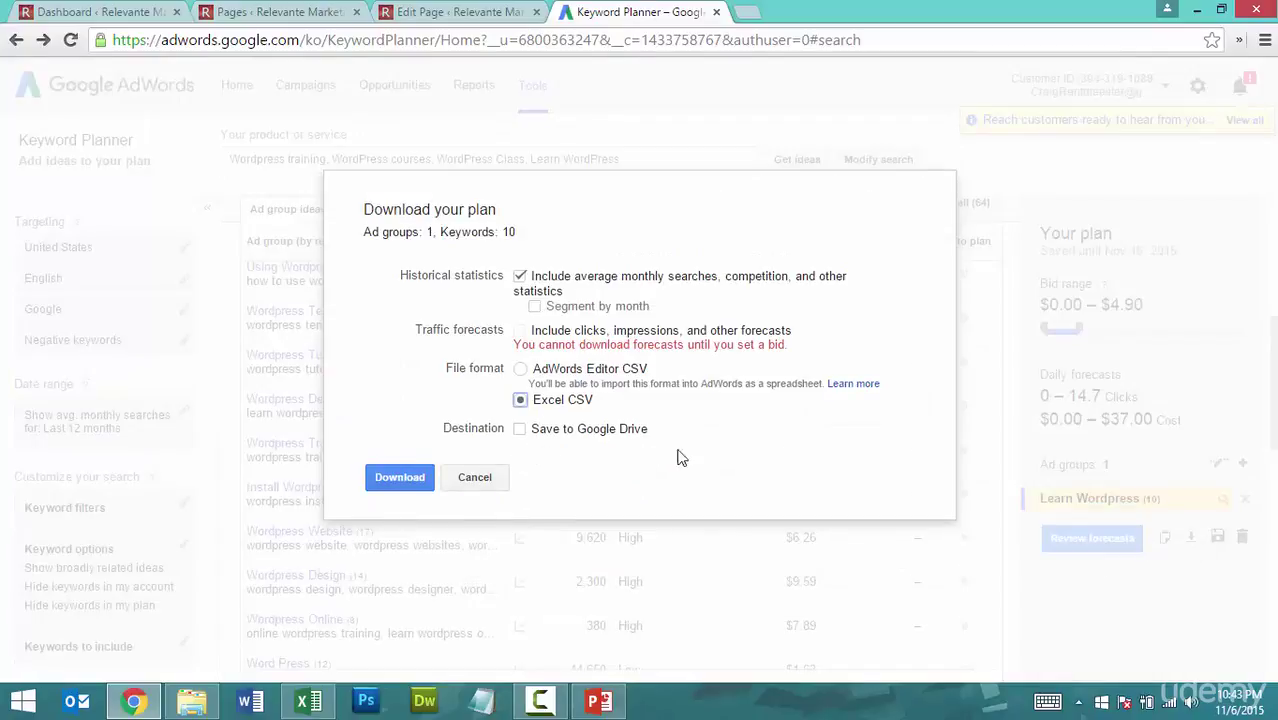
left_click(400, 479)
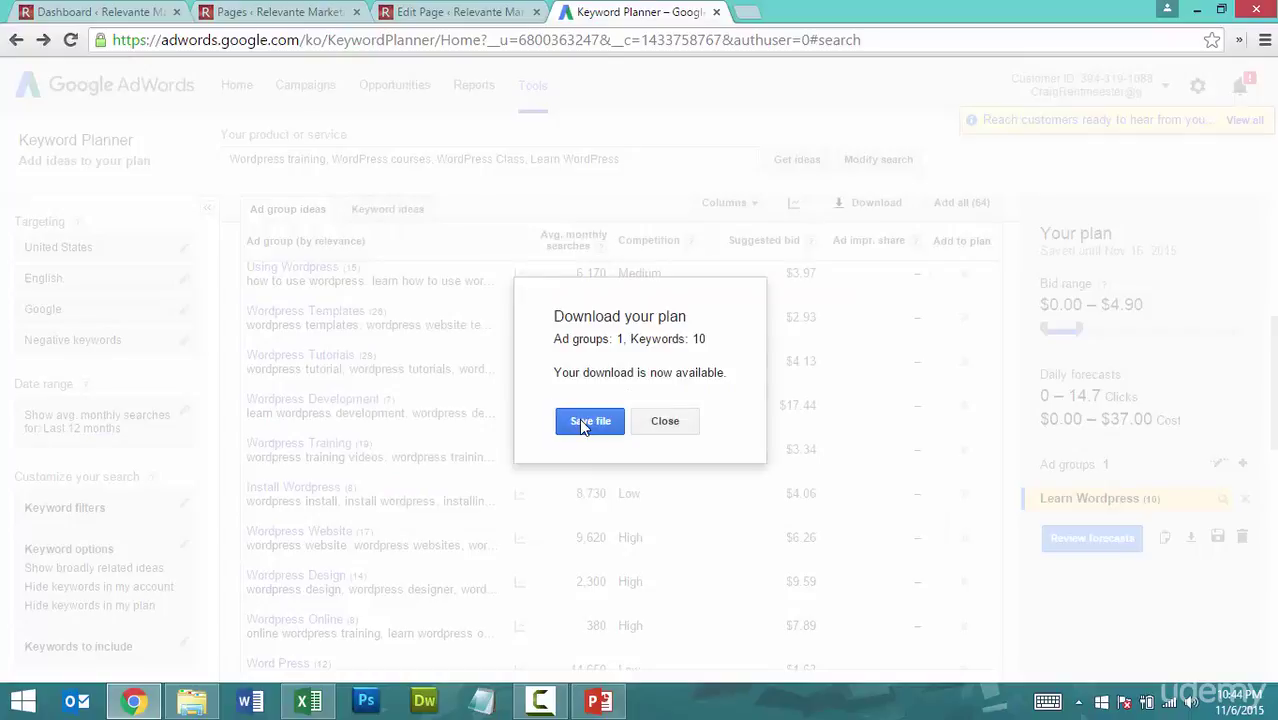
left_click(582, 424)
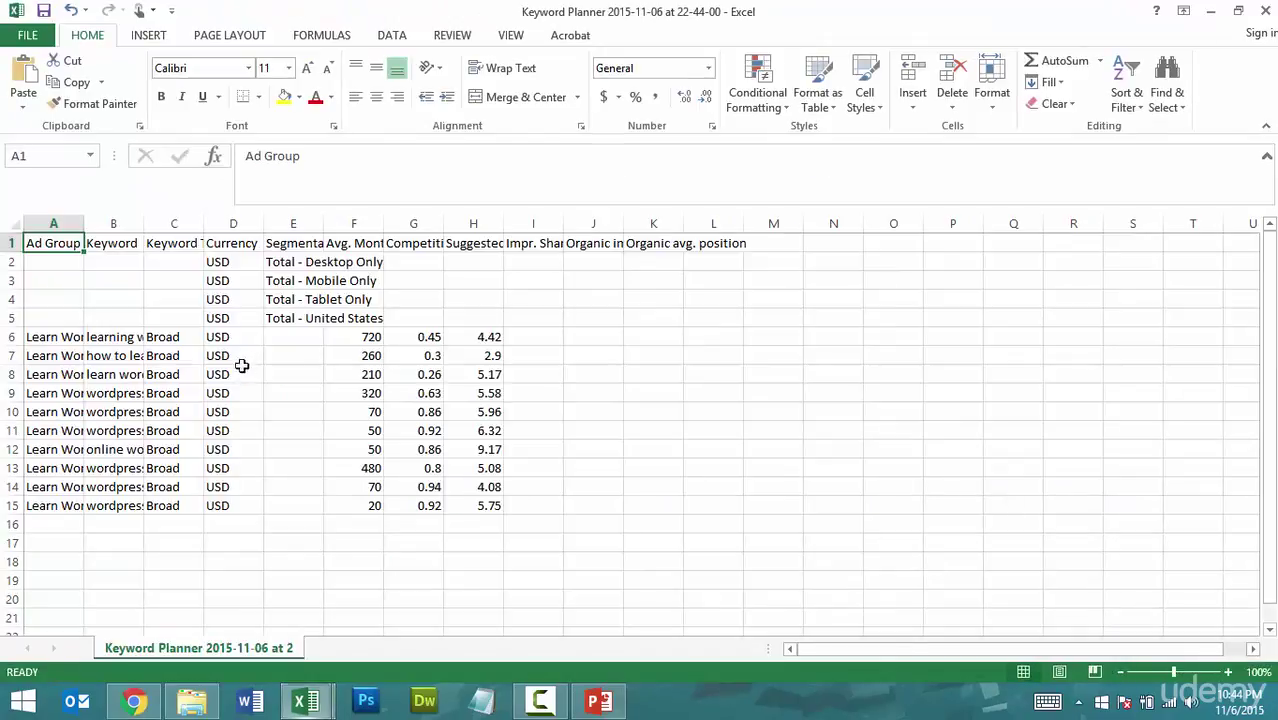
Widen the Ad Group and Keyword columns, and delete the Keyword Type, Currency and Segmentation columns.
left_click_drag(84, 224, 590, 224)
right_click(588, 242)
left_click(620, 466)
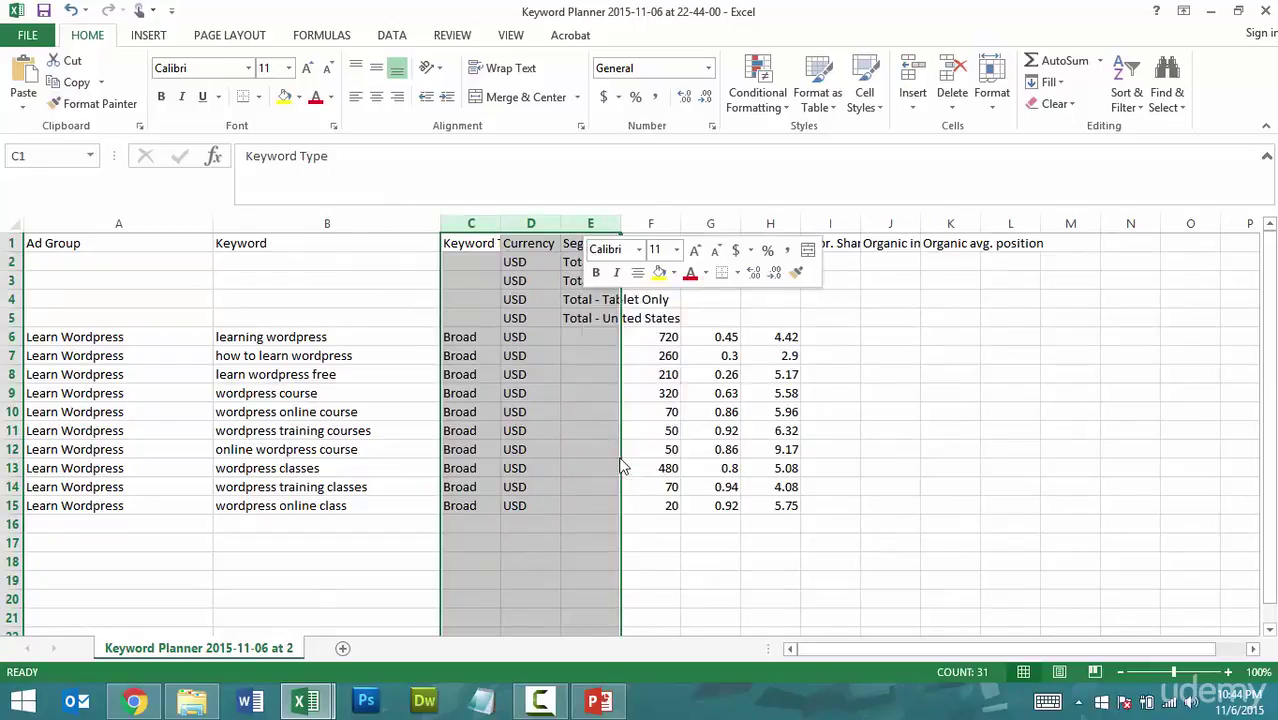
Delete the columns from Suggested bid through Organic avg. position, and the Ad Group column.
left_click_drag(590, 224, 782, 230)
right_click(776, 320)
left_click(815, 478)
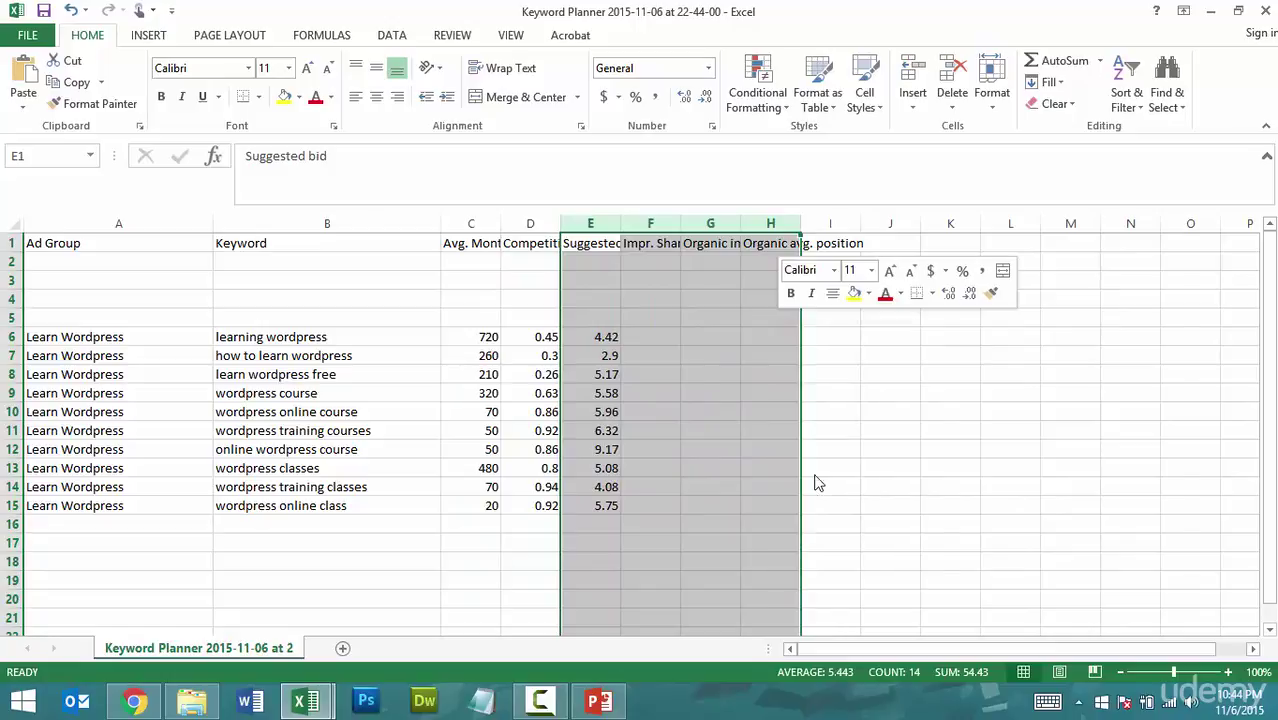
left_click(285, 336)
right_click(140, 224)
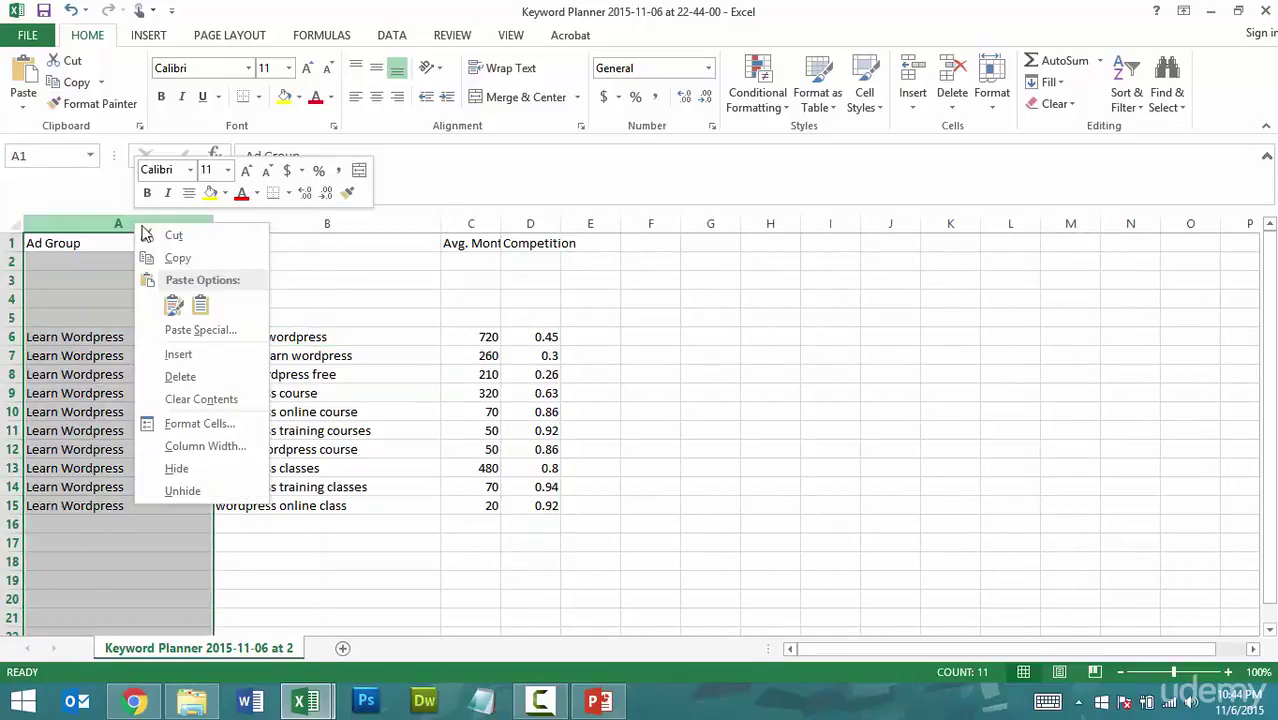
left_click(178, 376)
left_click(208, 462)
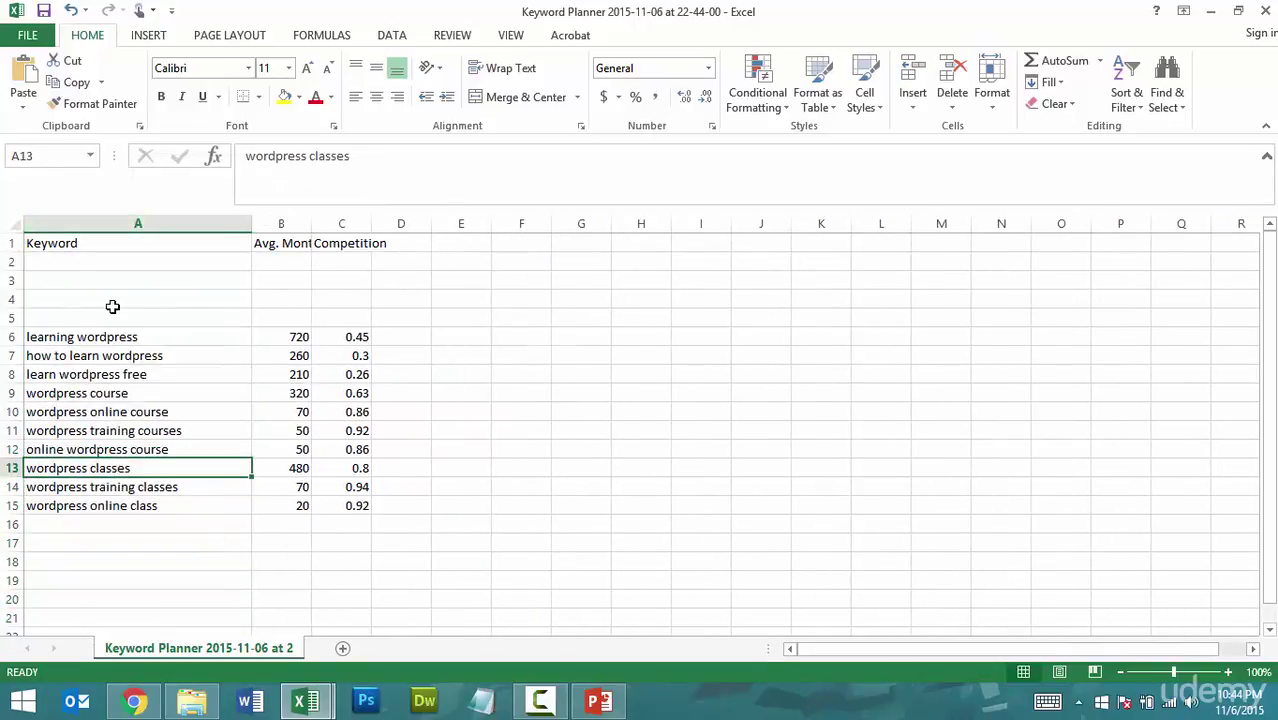
Delete the empty rows 2 to 5 below the header, and widen the Avg. Monthly Searches column to fit its full heading.
left_click_drag(12, 318, 12, 262)
right_click(14, 264)
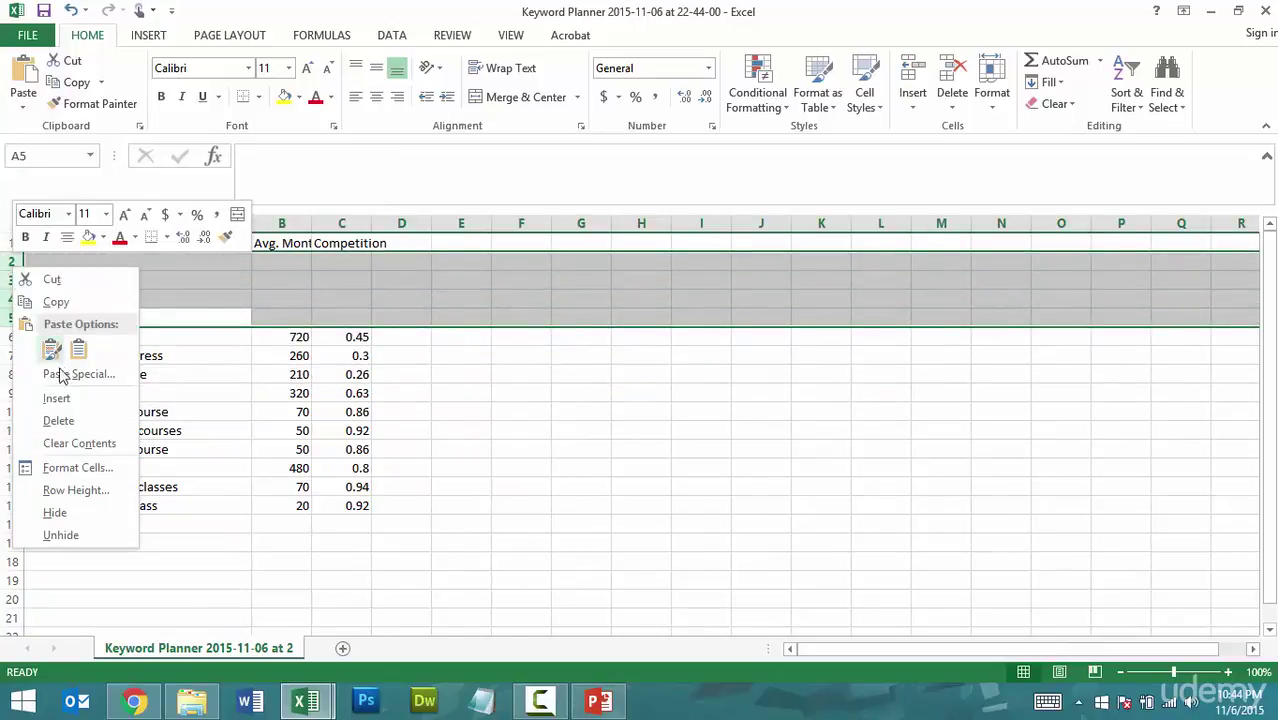
left_click(58, 421)
left_click(289, 280)
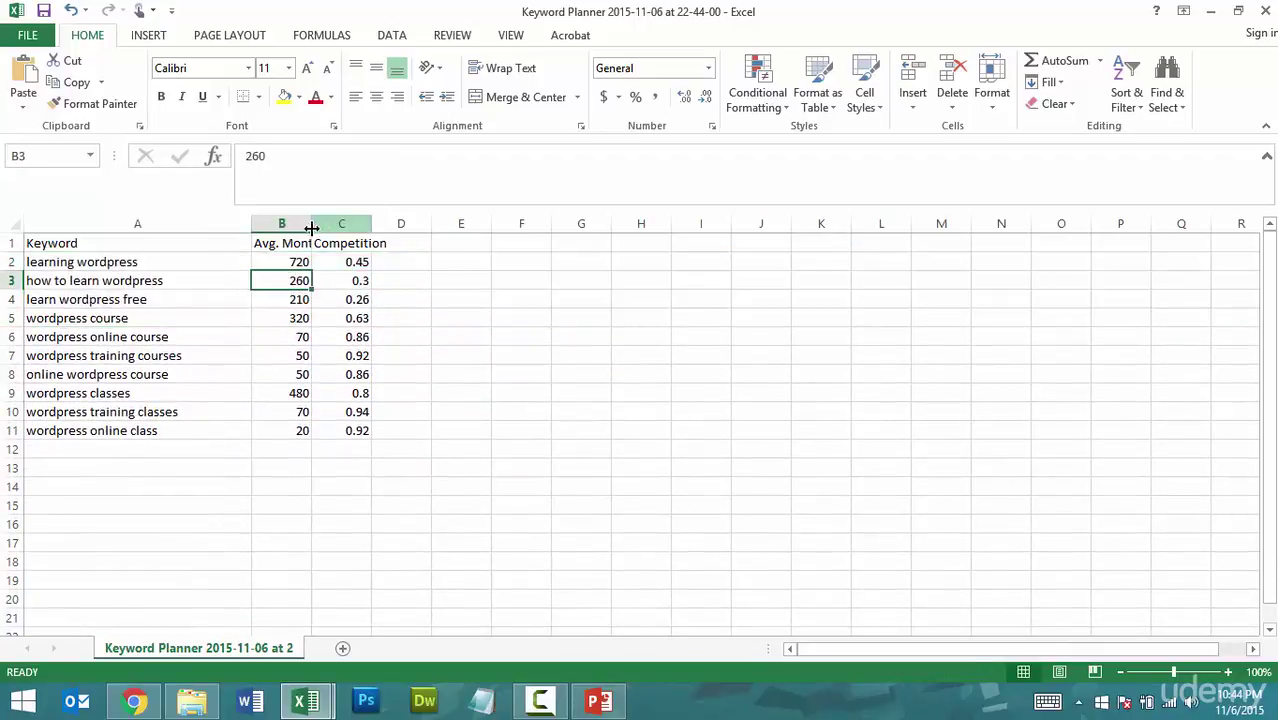
left_click_drag(312, 228, 530, 220)
left_click(409, 464)
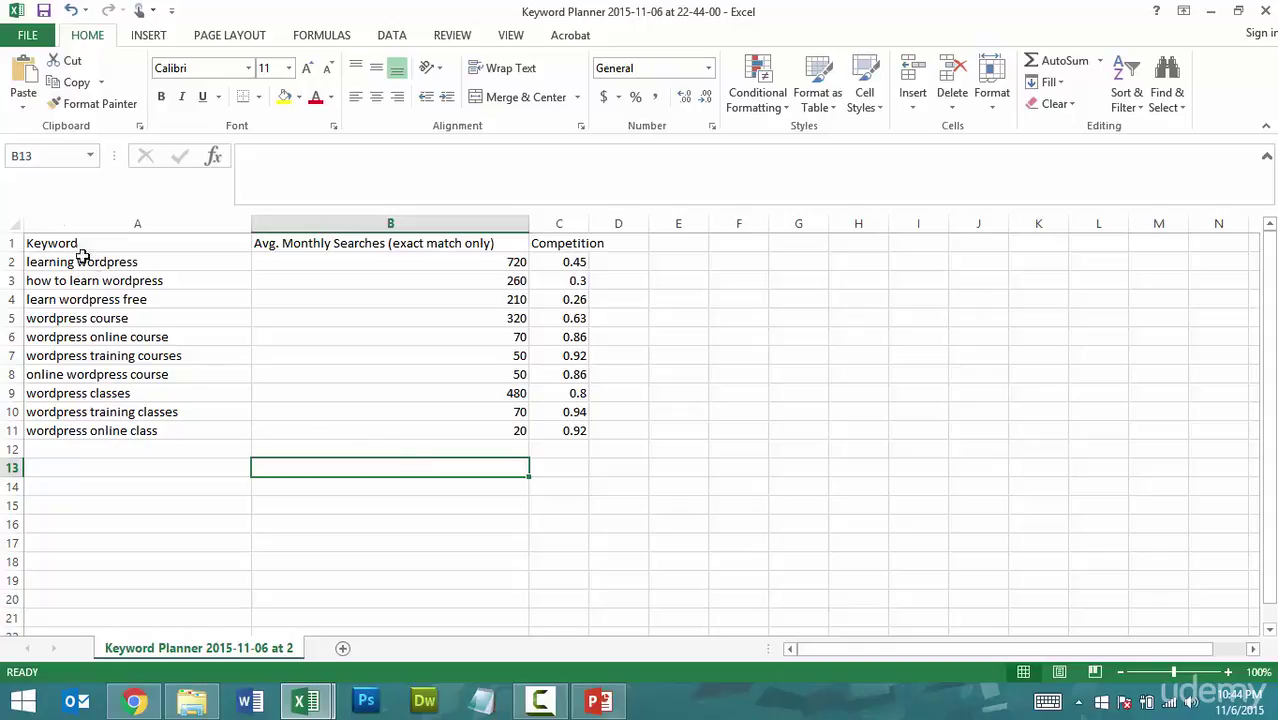
Sort the whole sheet by Avg. Monthly Searches from largest to smallest, treating the first row as headers.
left_click(13, 223)
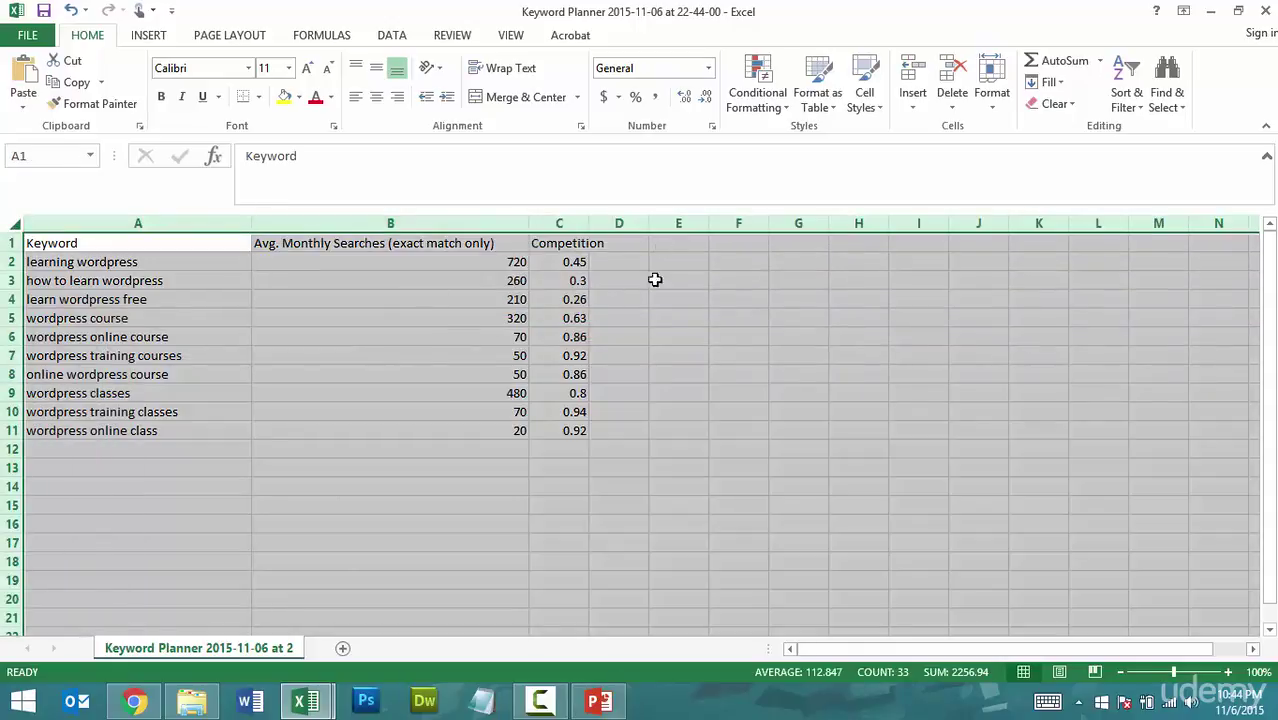
left_click(392, 35)
left_click(447, 82)
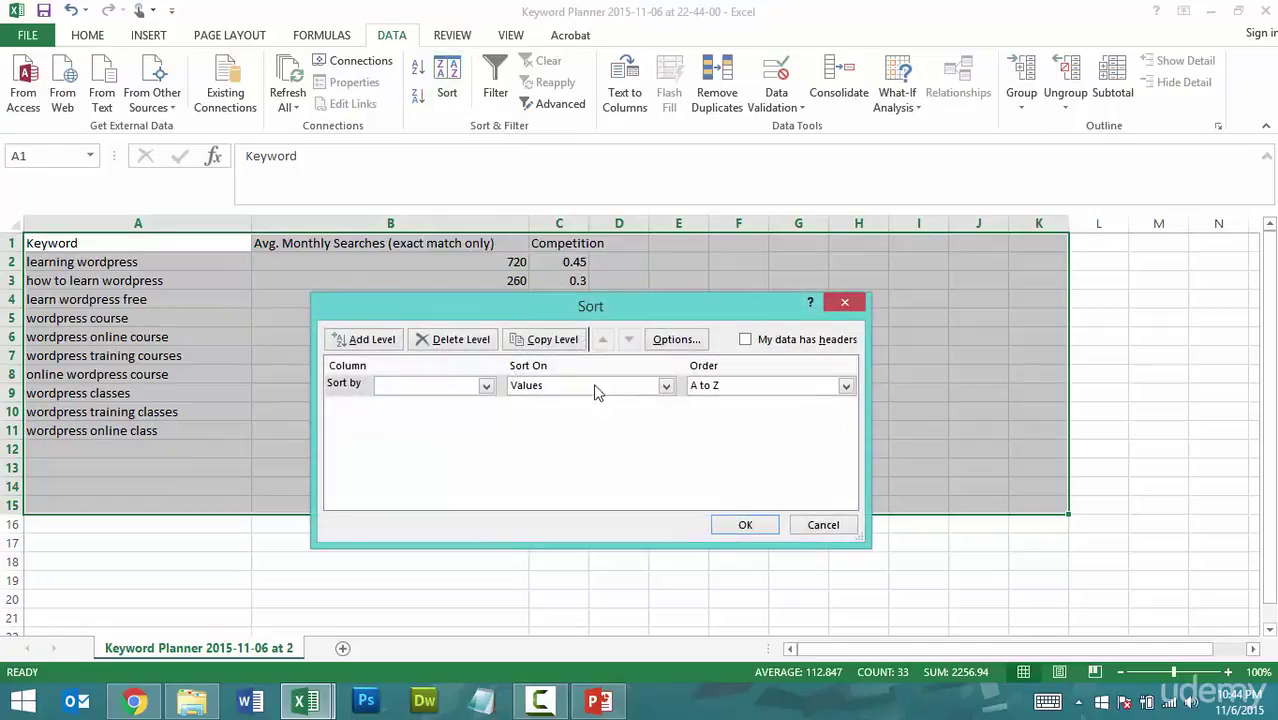
left_click(486, 384)
left_click(758, 346)
left_click(758, 342)
left_click(486, 385)
left_click(483, 419)
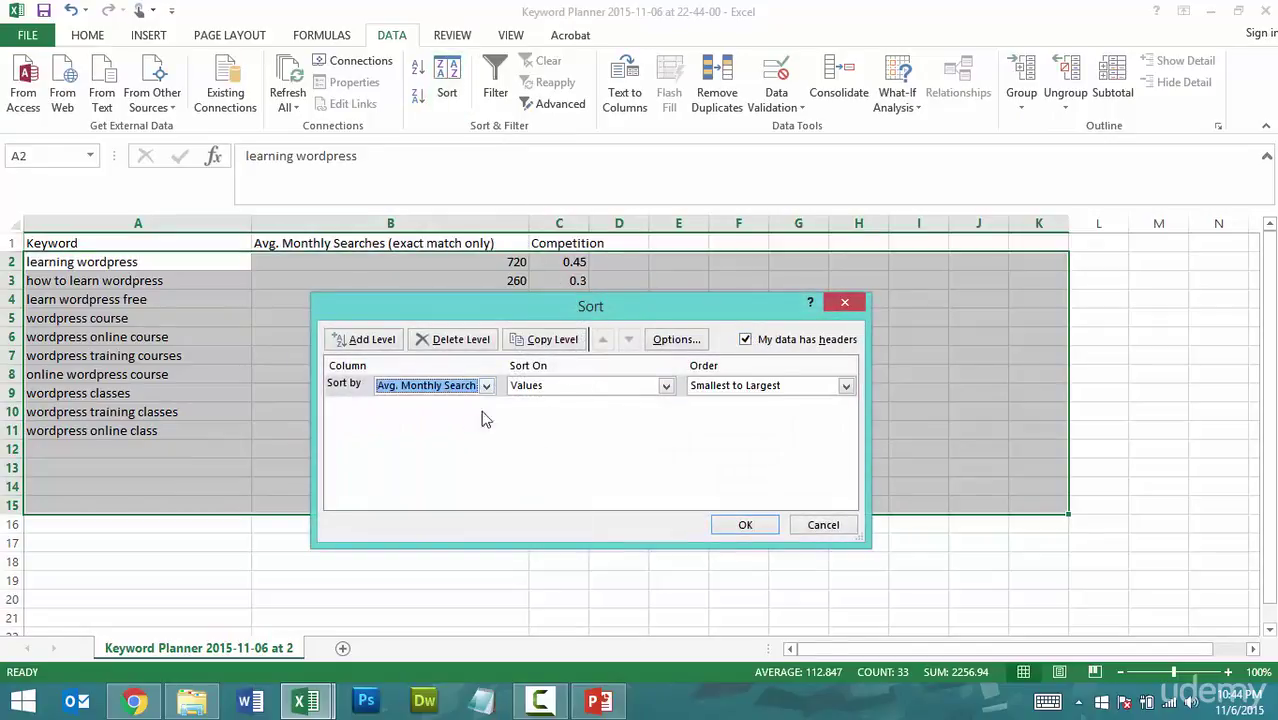
left_click(727, 386)
left_click(735, 414)
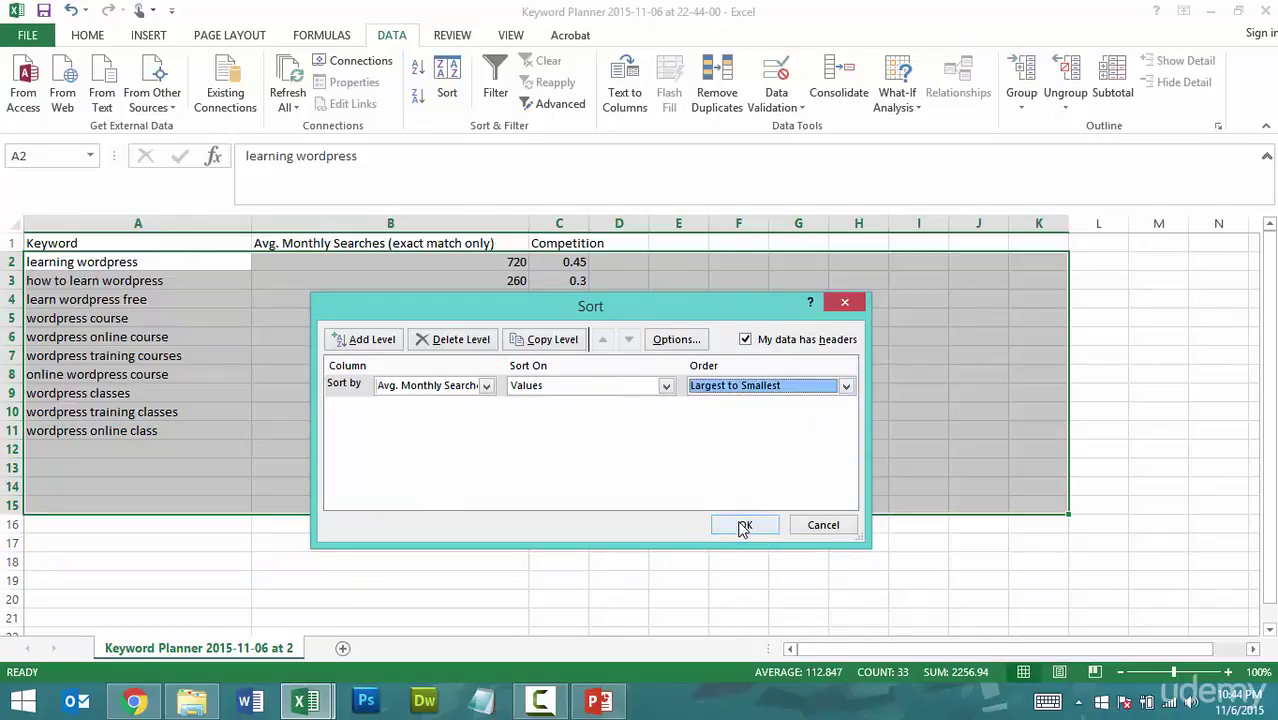
left_click(743, 525)
left_click(595, 412)
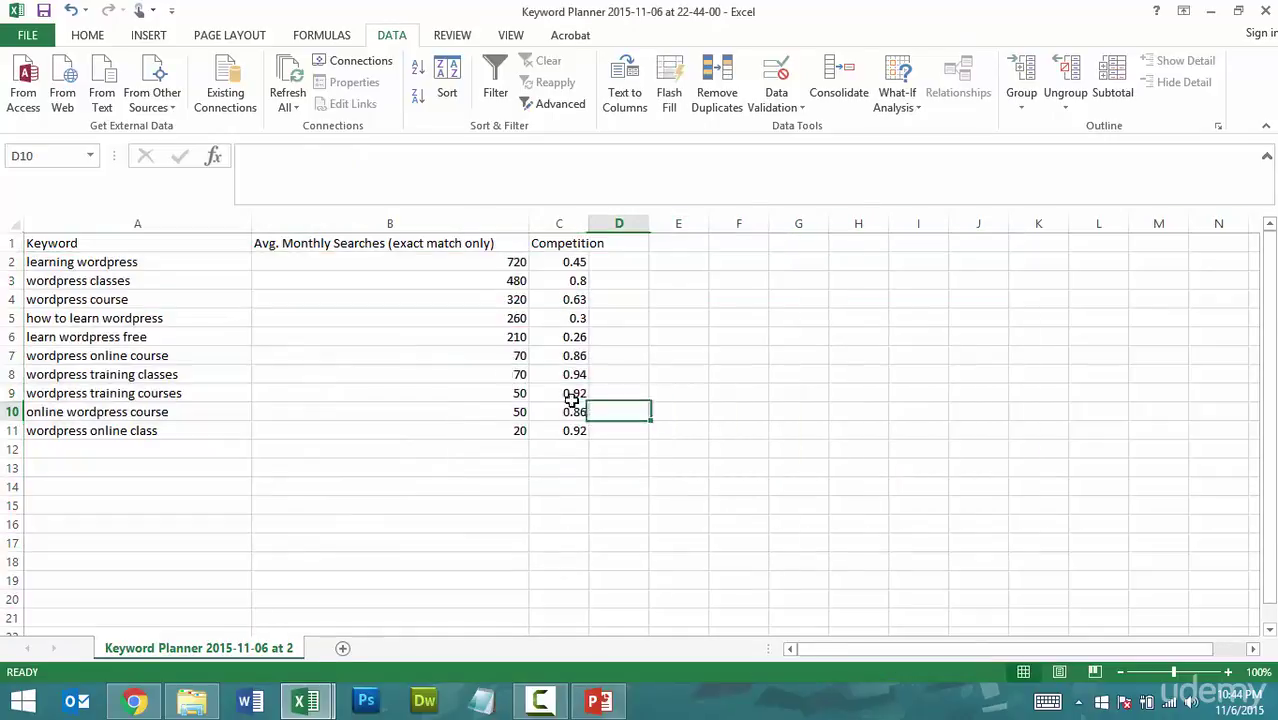